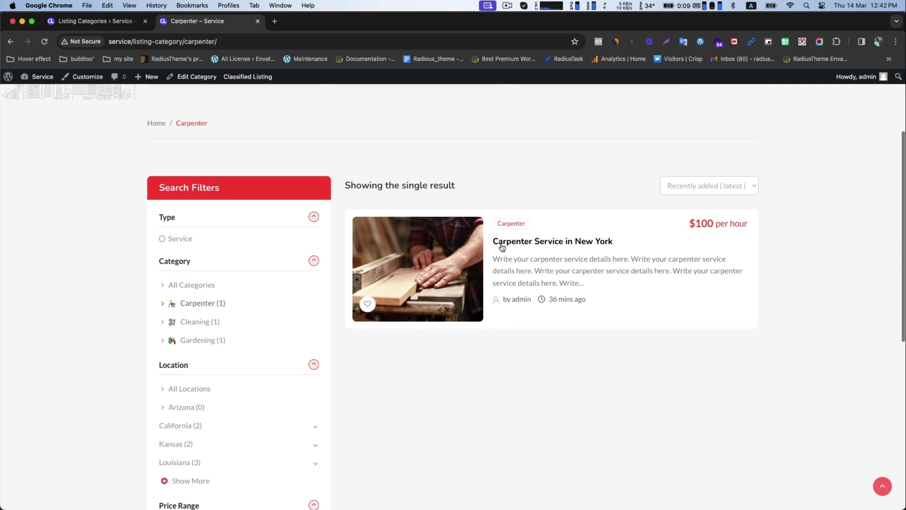
Examine the Carpenter category's listing title and price, and return to the site's home page
{"action": "left_click_drag", "start_coordinate": [489, 243], "coordinate": [628, 244]}
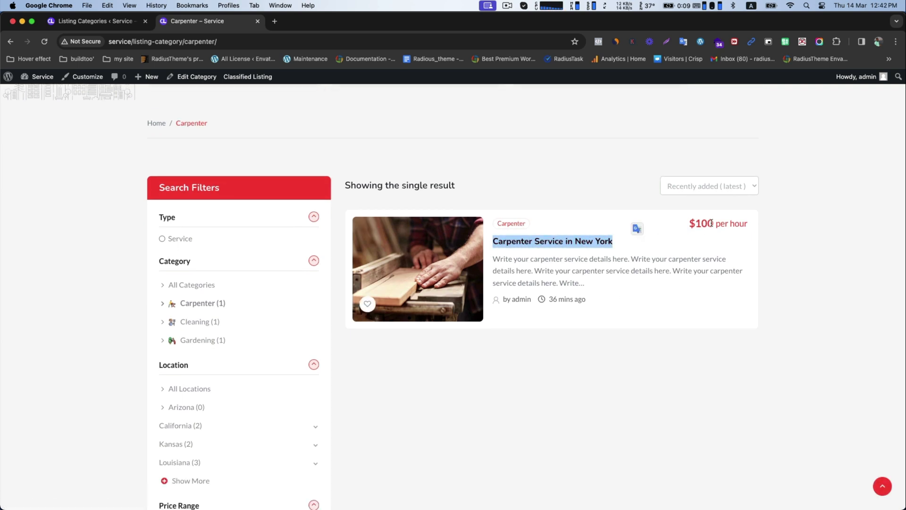
{"action": "scroll", "coordinate": [663, 241], "scroll_direction": "up", "scroll_amount": 5}
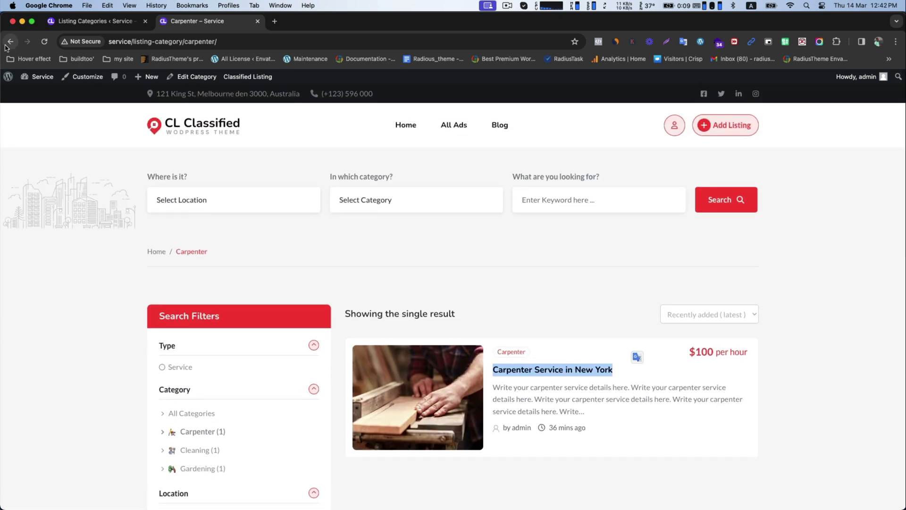
{"action": "left_click", "coordinate": [10, 42]}
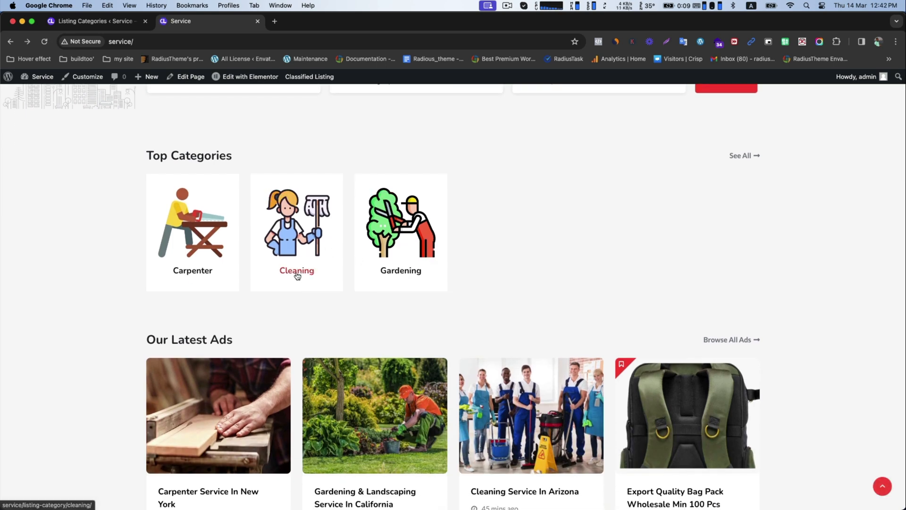
View the Cleaning category from the home page, examine its listing's title and price, and return to the home page
{"action": "left_click", "coordinate": [298, 275]}
{"action": "scroll", "coordinate": [455, 309], "scroll_direction": "down", "scroll_amount": 3}
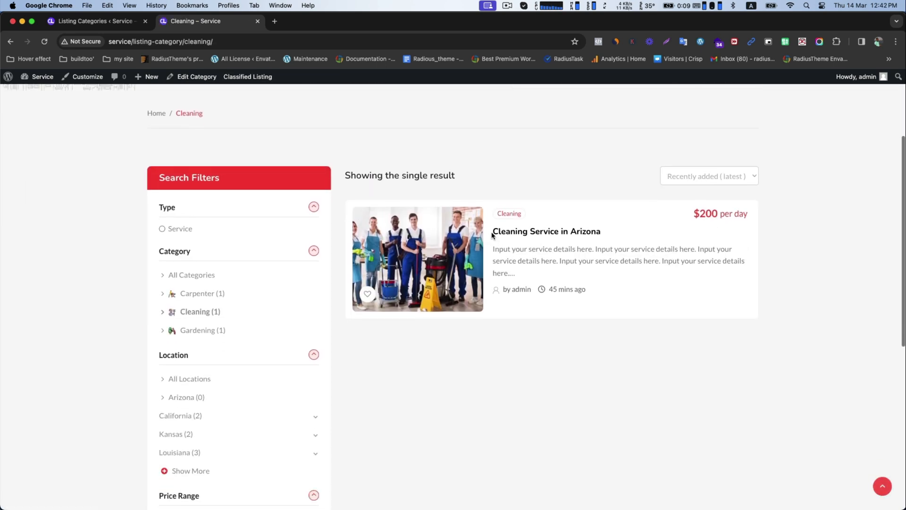
{"action": "left_click_drag", "start_coordinate": [490, 231], "coordinate": [625, 216]}
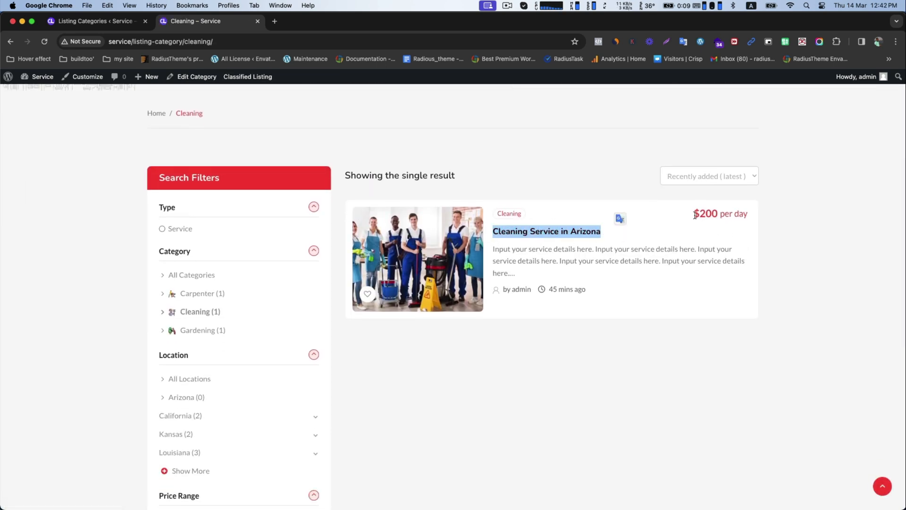
{"action": "left_click_drag", "start_coordinate": [694, 213], "coordinate": [747, 210]}
{"action": "left_click", "coordinate": [213, 208]}
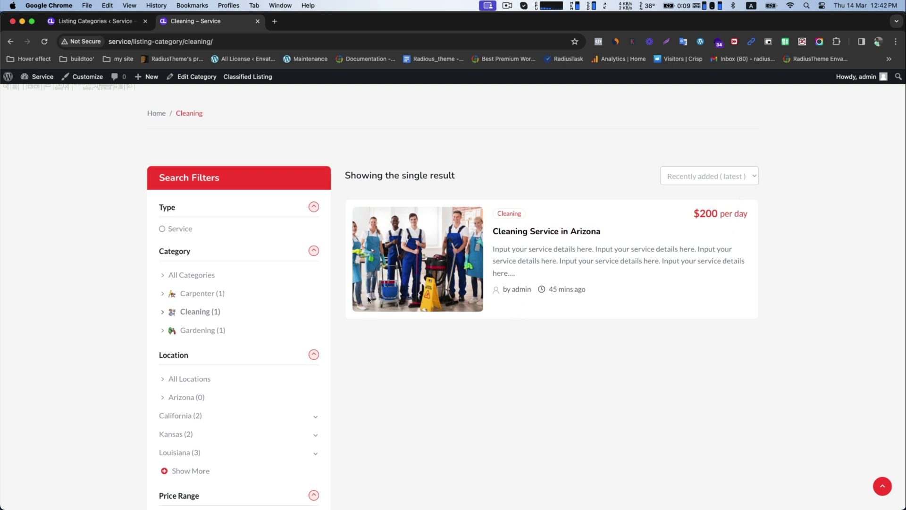
{"action": "scroll", "coordinate": [199, 206], "scroll_direction": "up", "scroll_amount": 2}
{"action": "scroll", "coordinate": [199, 207], "scroll_direction": "up", "scroll_amount": 2}
{"action": "key", "text": "super+bracketleft"}
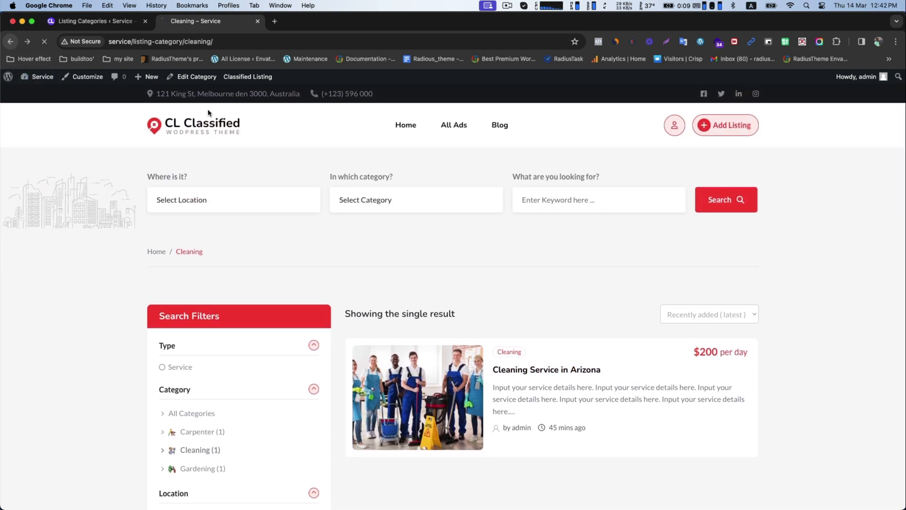
View the Gardening category from the home page and examine its listing
{"action": "left_click", "coordinate": [418, 231]}
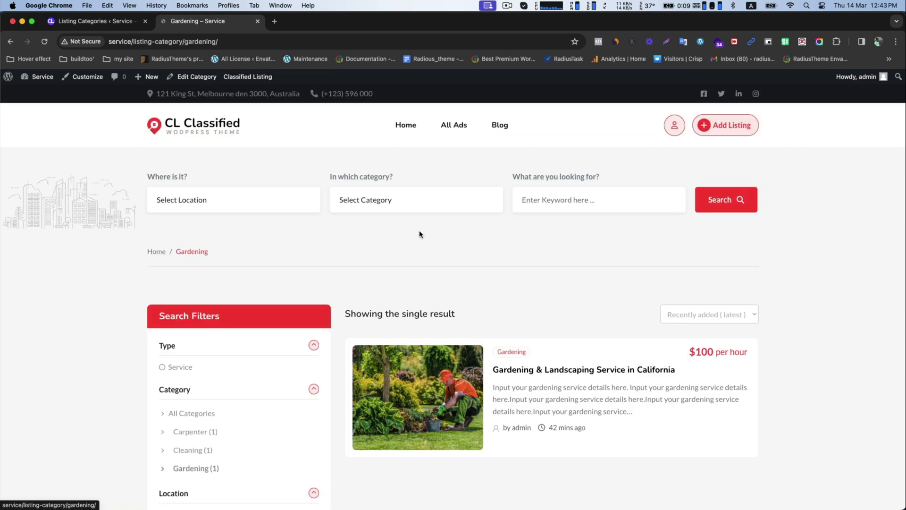
{"action": "scroll", "coordinate": [527, 278], "scroll_direction": "down", "scroll_amount": 2}
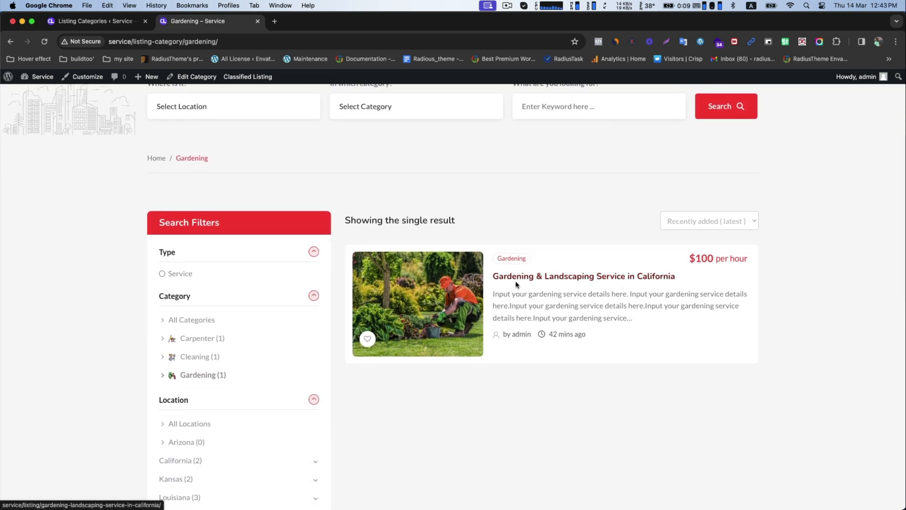
{"action": "scroll", "coordinate": [579, 288], "scroll_direction": "up", "scroll_amount": 2}
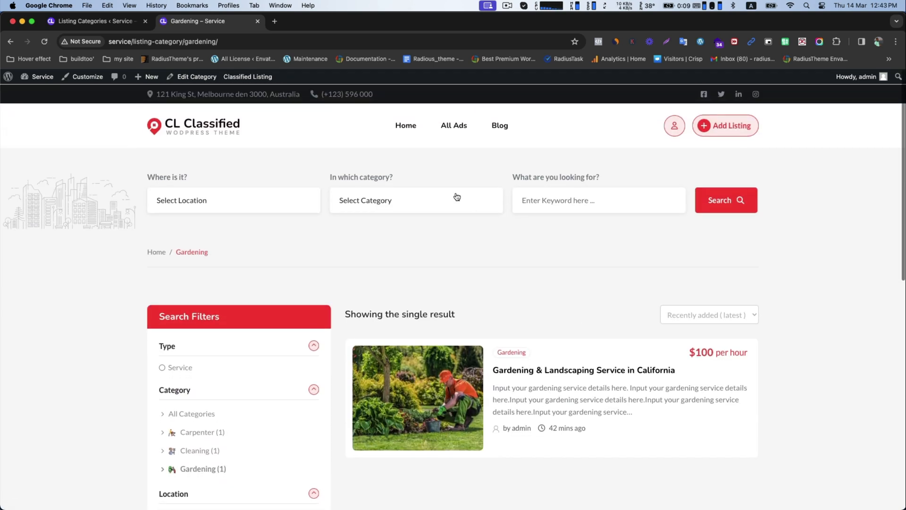
View the All Ads page and look through the service listings
{"action": "left_click", "coordinate": [454, 126]}
{"action": "scroll", "coordinate": [536, 293], "scroll_direction": "down", "scroll_amount": 4}
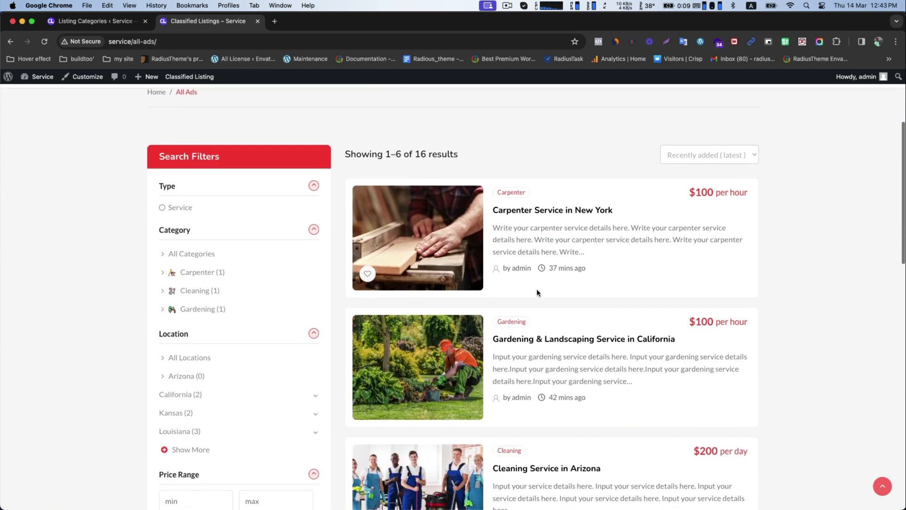
{"action": "scroll", "coordinate": [573, 357], "scroll_direction": "down", "scroll_amount": 4}
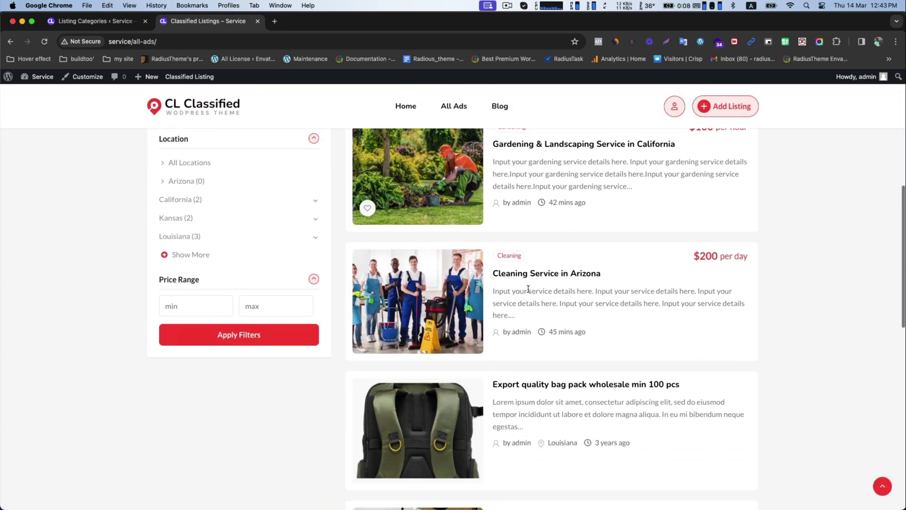
{"action": "scroll", "coordinate": [519, 272], "scroll_direction": "up", "scroll_amount": 6}
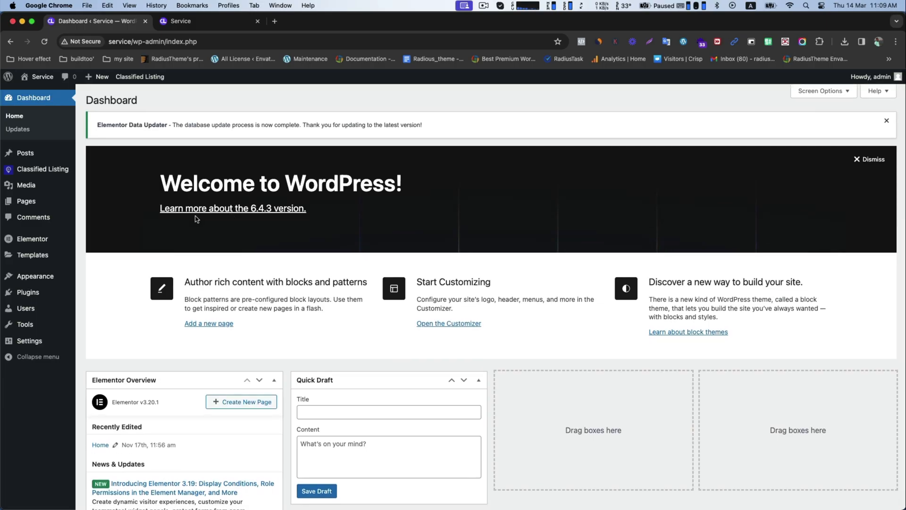
{"action": "mouse_move", "coordinate": [42, 174]}
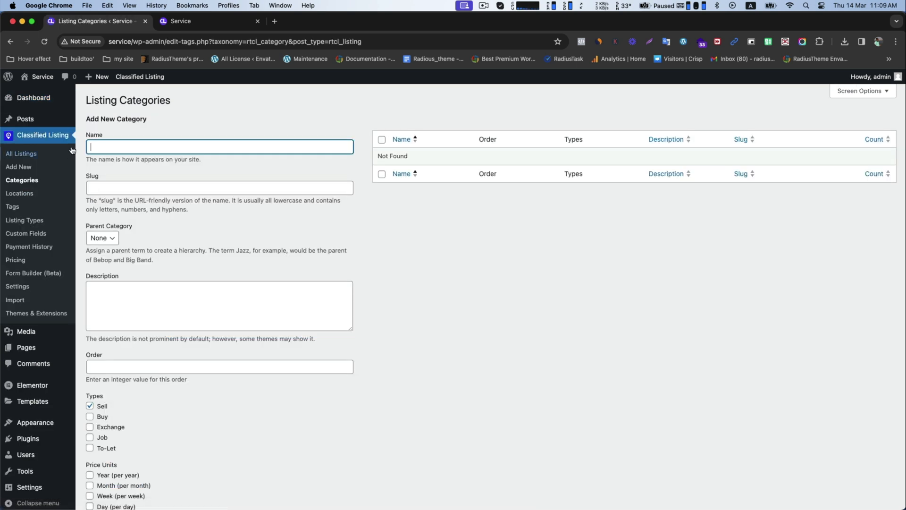
{"action": "type", "text": "Cleaning"}
{"action": "scroll", "coordinate": [150, 234], "scroll_direction": "down", "scroll_amount": 3}
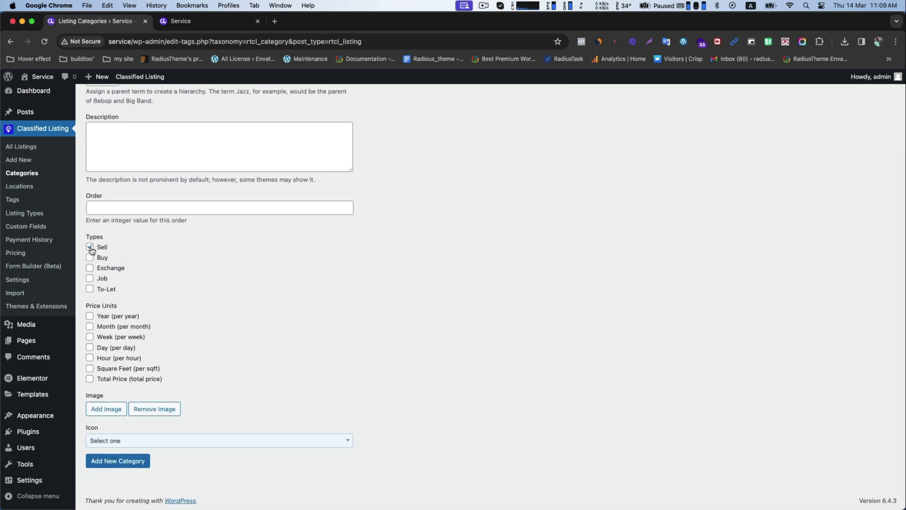
{"action": "left_click", "coordinate": [91, 248]}
{"action": "scroll", "coordinate": [98, 258], "scroll_direction": "up", "scroll_amount": 4}
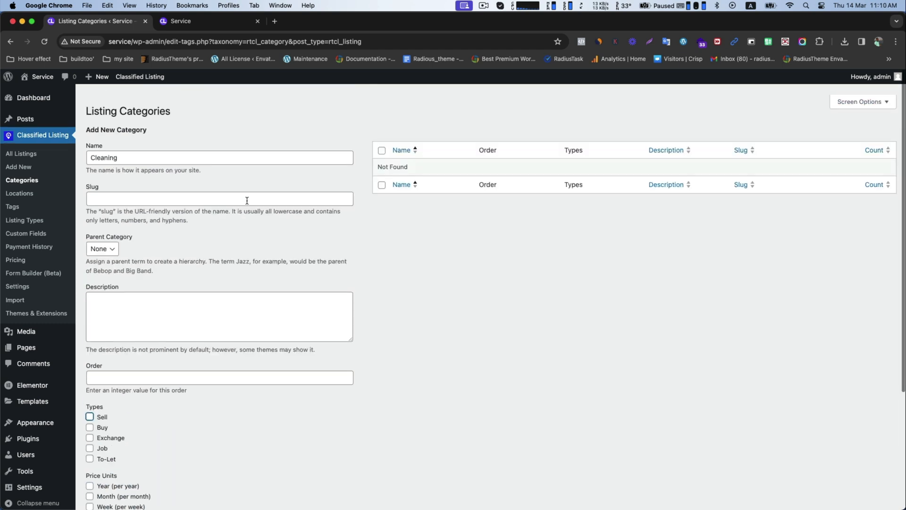
Add a new listing type named Service to the Classified Listing types
{"action": "left_click", "coordinate": [20, 220]}
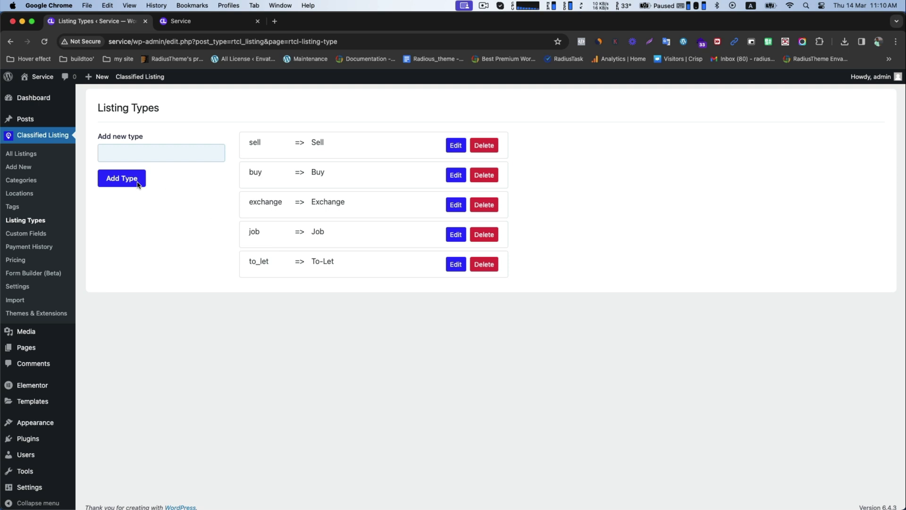
{"action": "left_click", "coordinate": [131, 151]}
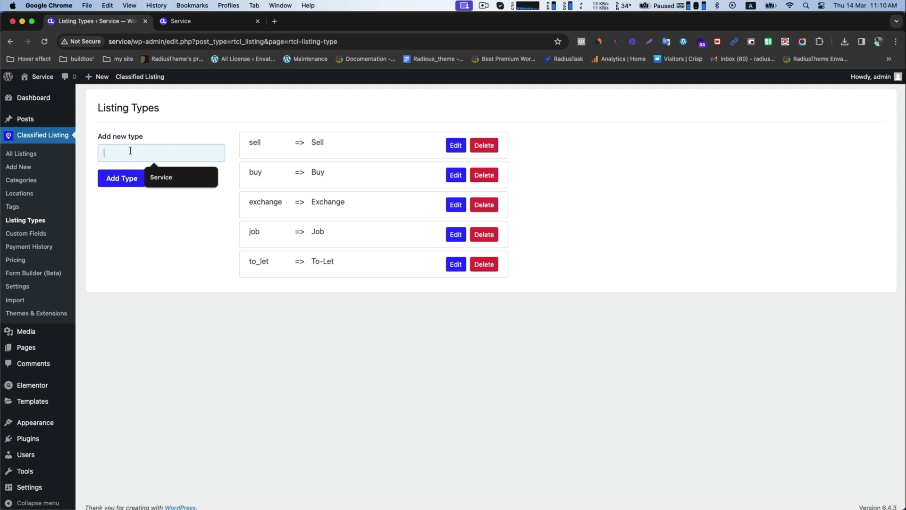
{"action": "type", "text": "Service"}
{"action": "left_click", "coordinate": [119, 183]}
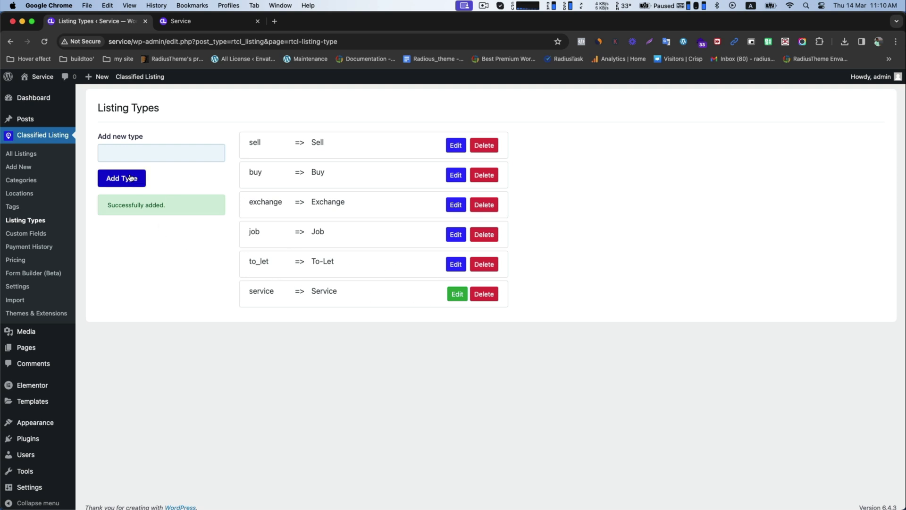
Delete the To-Let, Job, Exchange, Buy and Sell listing types, confirming each deletion
{"action": "left_click", "coordinate": [484, 264]}
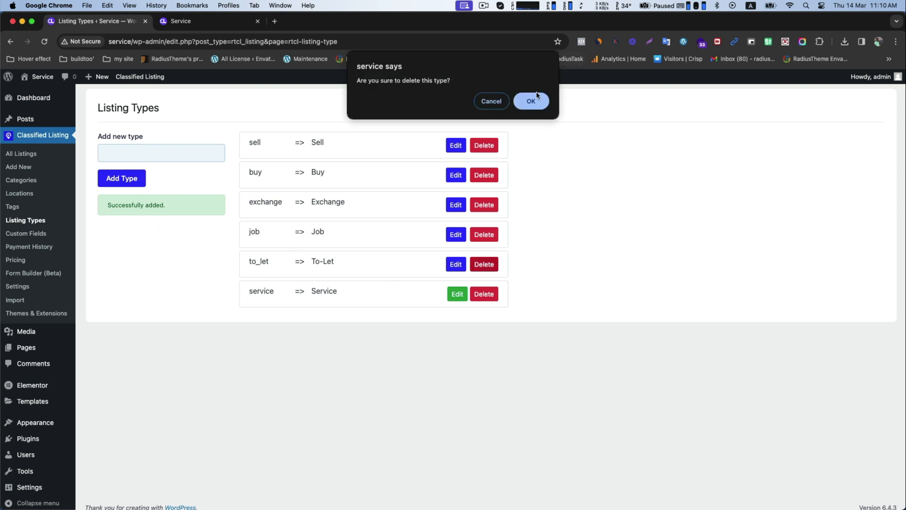
{"action": "left_click", "coordinate": [536, 96]}
{"action": "left_click", "coordinate": [484, 235]}
{"action": "left_click", "coordinate": [524, 104]}
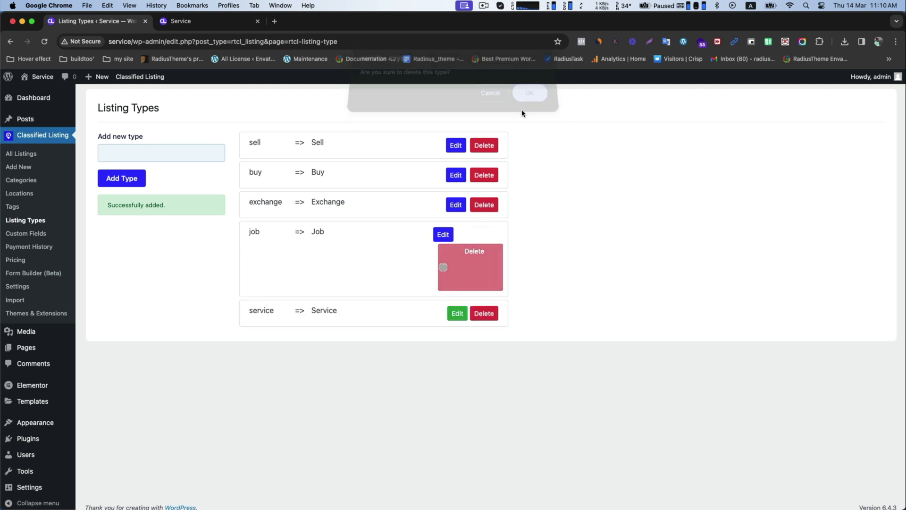
{"action": "left_click", "coordinate": [484, 204]}
{"action": "left_click", "coordinate": [526, 105]}
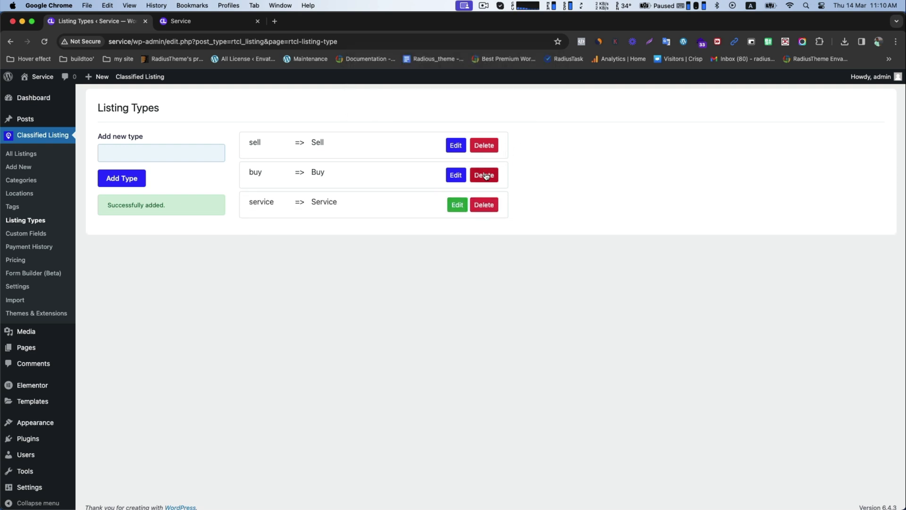
{"action": "left_click", "coordinate": [485, 175]}
{"action": "left_click", "coordinate": [528, 97]}
{"action": "left_click", "coordinate": [484, 145]}
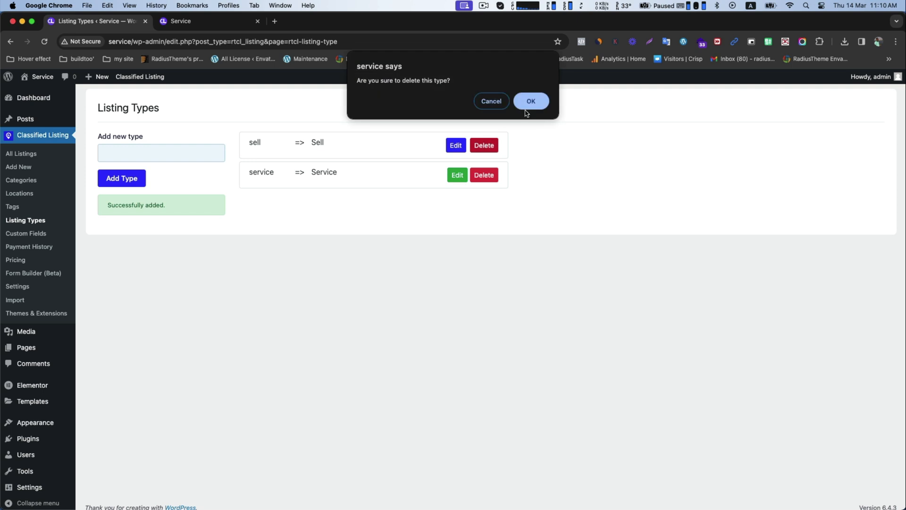
{"action": "left_click", "coordinate": [526, 107]}
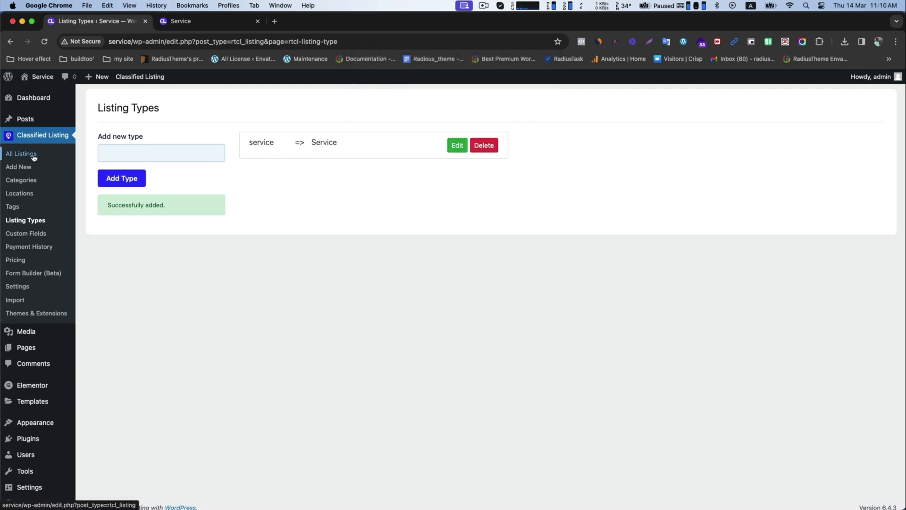
Create a listing category named Cleaning with the Service type and upload cleaner.png from Downloads as its image
{"action": "left_click", "coordinate": [20, 182]}
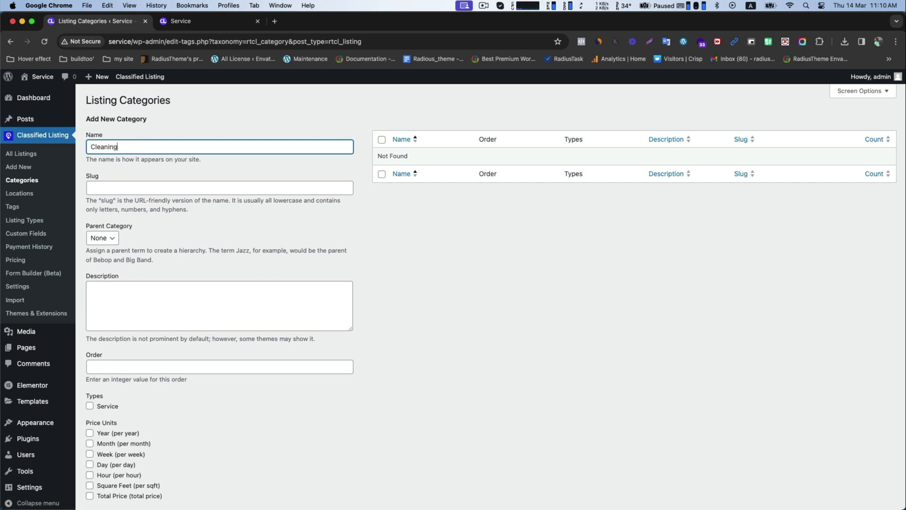
{"action": "scroll", "coordinate": [176, 210], "scroll_direction": "down", "scroll_amount": 5}
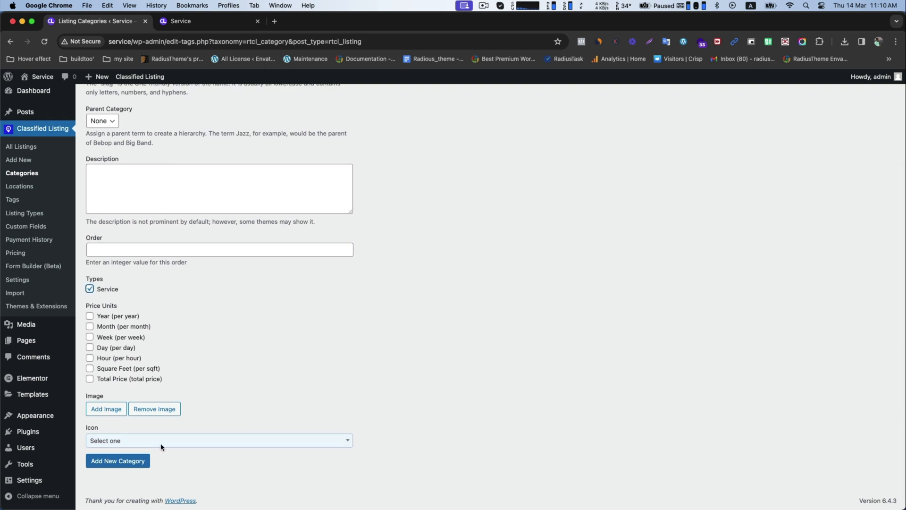
{"action": "left_click", "coordinate": [105, 410]}
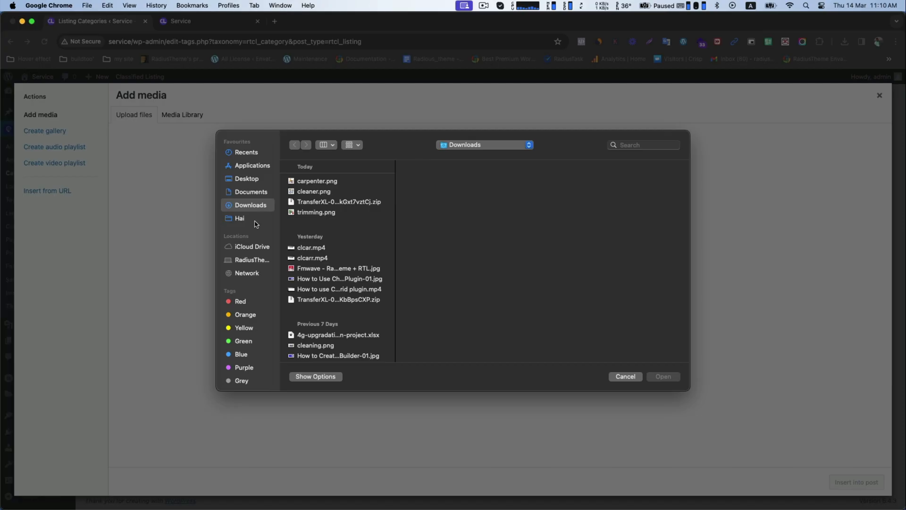
{"action": "left_click", "coordinate": [311, 192]}
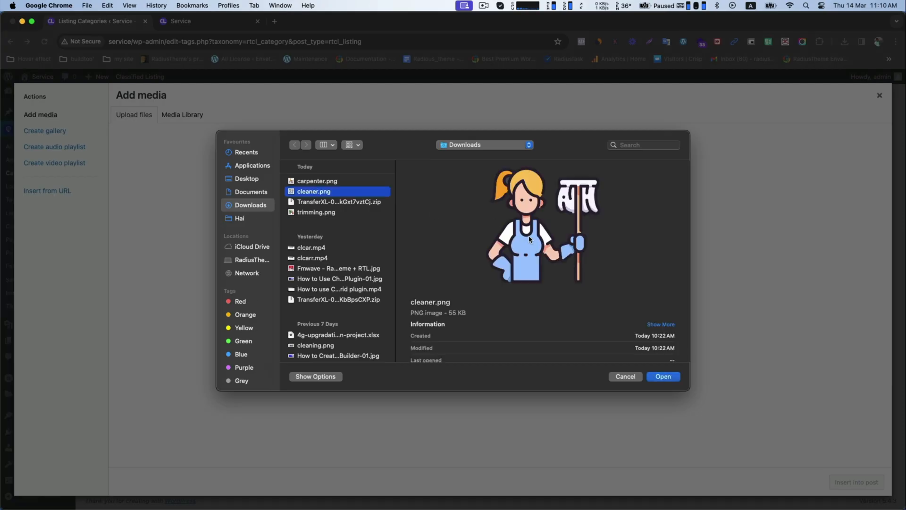
{"action": "left_click", "coordinate": [673, 376]}
{"action": "left_click", "coordinate": [864, 486]}
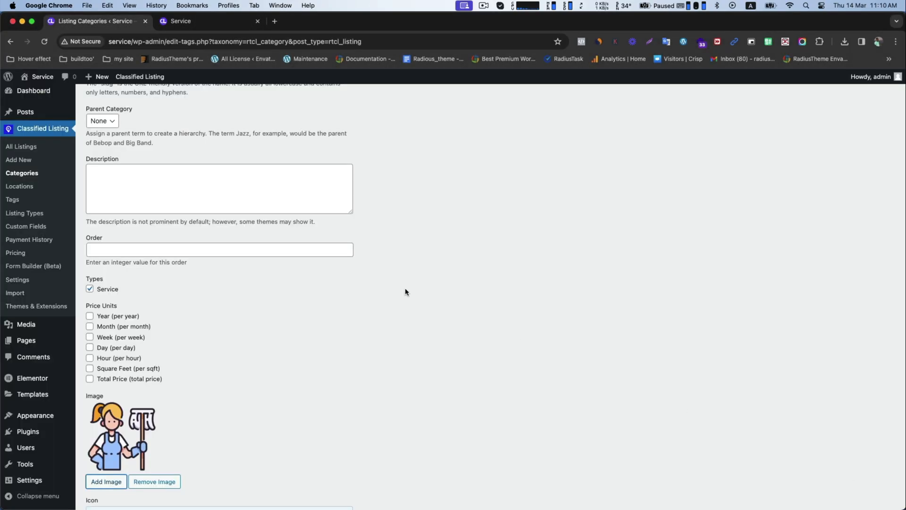
{"action": "scroll", "coordinate": [222, 378], "scroll_direction": "down", "scroll_amount": 3}
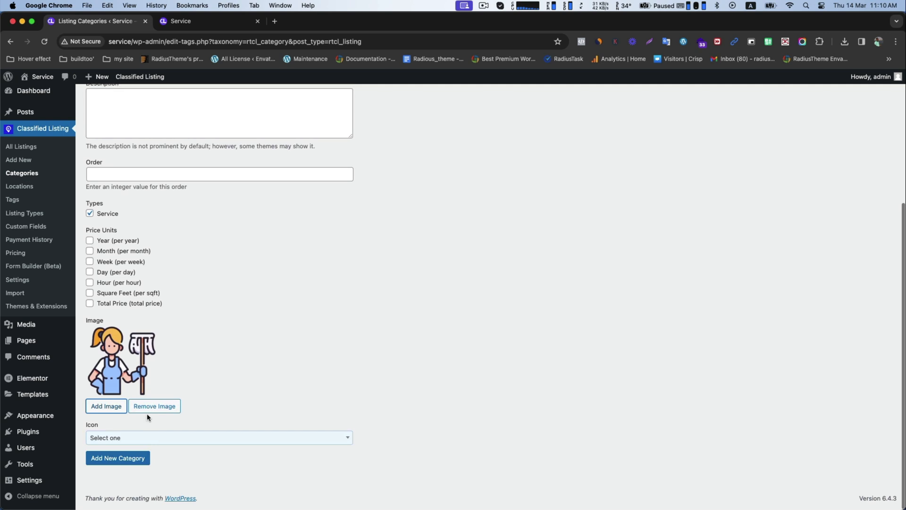
{"action": "left_click", "coordinate": [115, 467]}
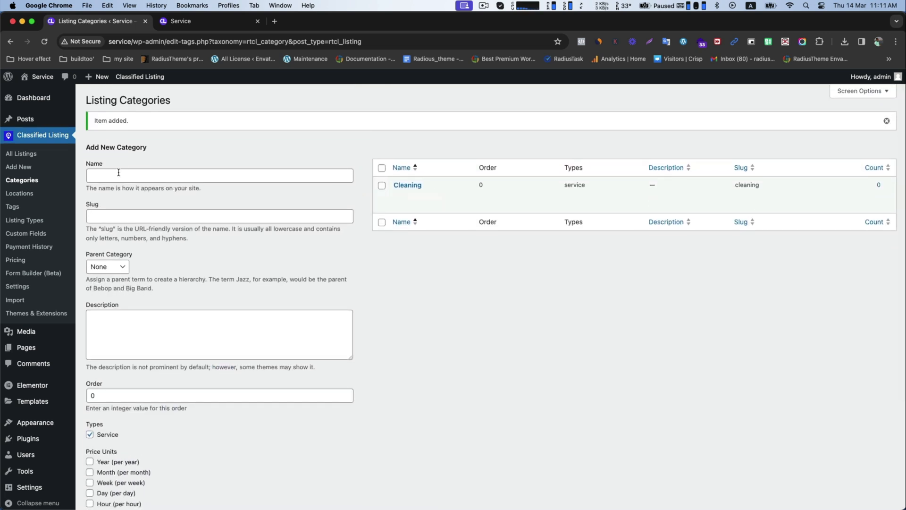
Create a listing category named Gardening with the Service type and upload trimming.png from Downloads as its image
{"action": "left_click", "coordinate": [118, 172]}
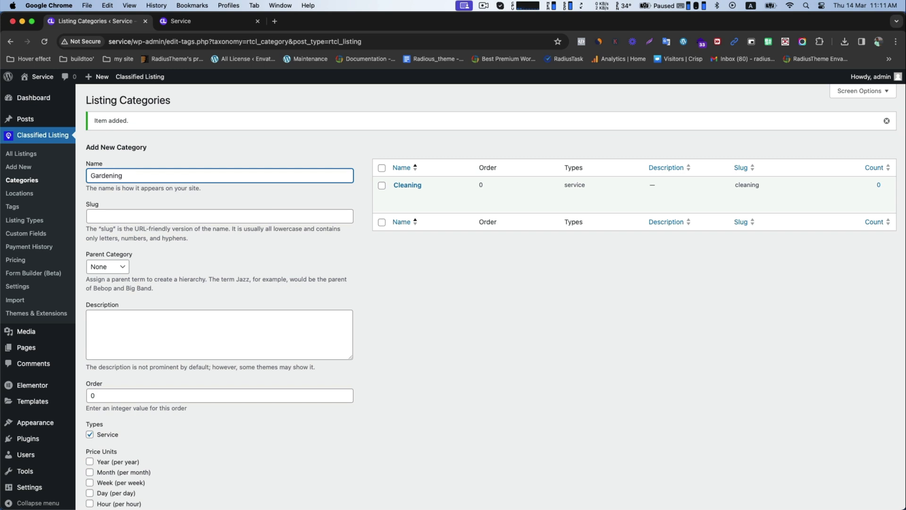
{"action": "scroll", "coordinate": [142, 292], "scroll_direction": "down", "scroll_amount": 5}
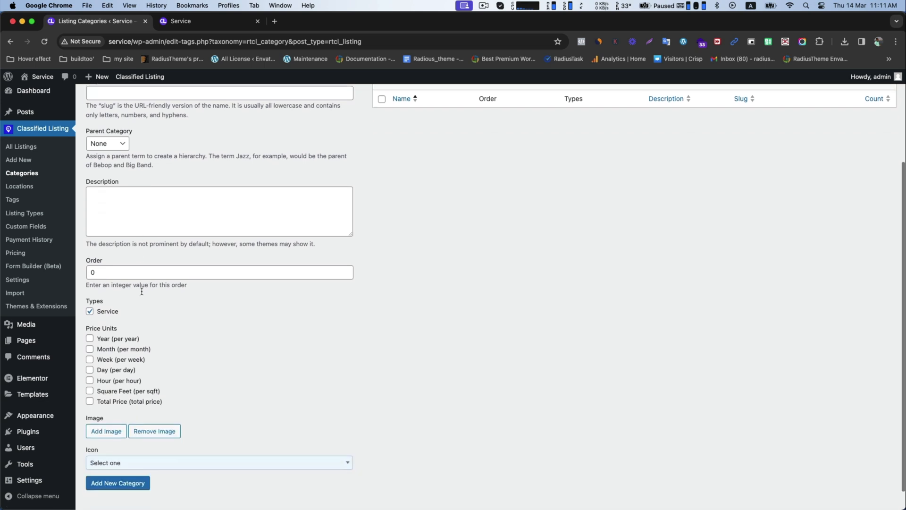
{"action": "left_click", "coordinate": [104, 408]}
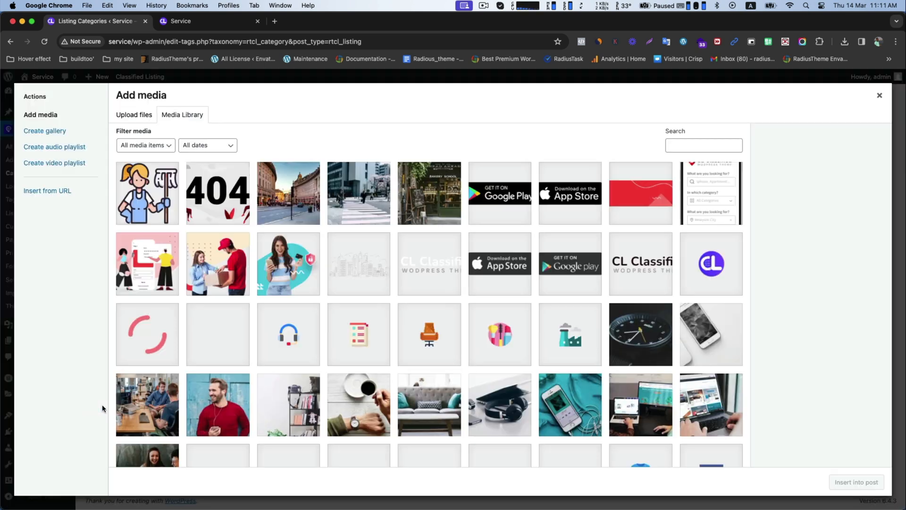
{"action": "left_click", "coordinate": [134, 115]}
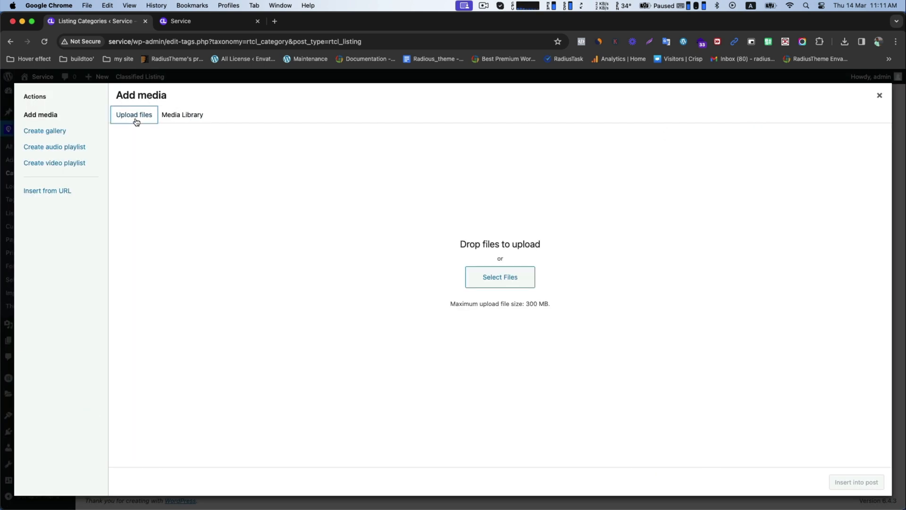
{"action": "left_click", "coordinate": [479, 281]}
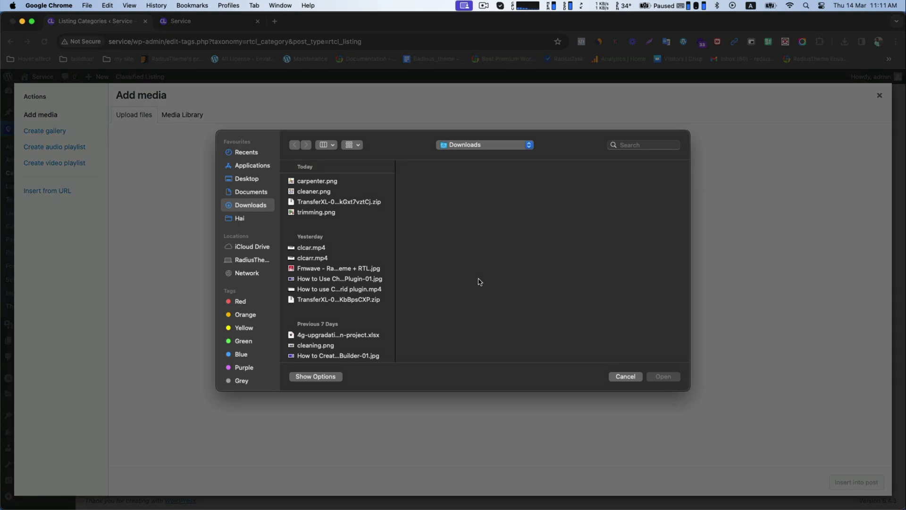
{"action": "left_click", "coordinate": [309, 212]}
{"action": "left_click", "coordinate": [663, 377]}
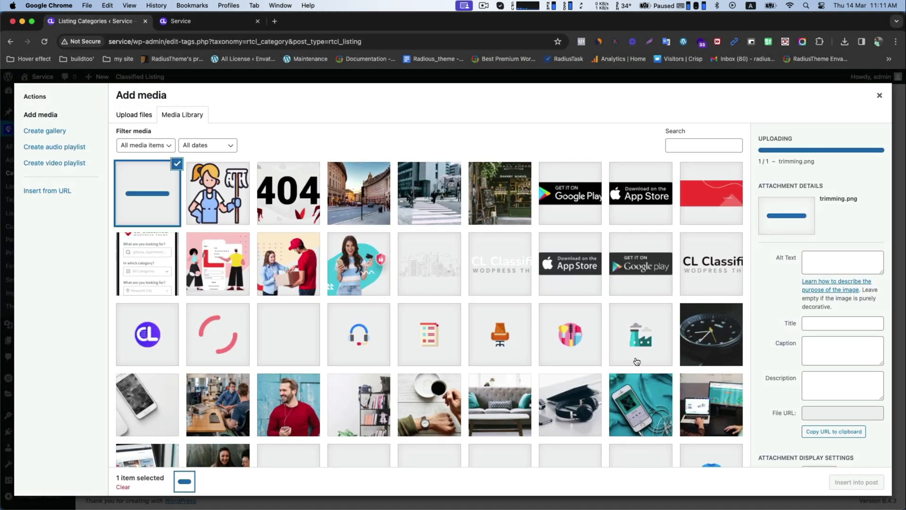
{"action": "left_click", "coordinate": [853, 483]}
{"action": "scroll", "coordinate": [179, 348], "scroll_direction": "down", "scroll_amount": 5}
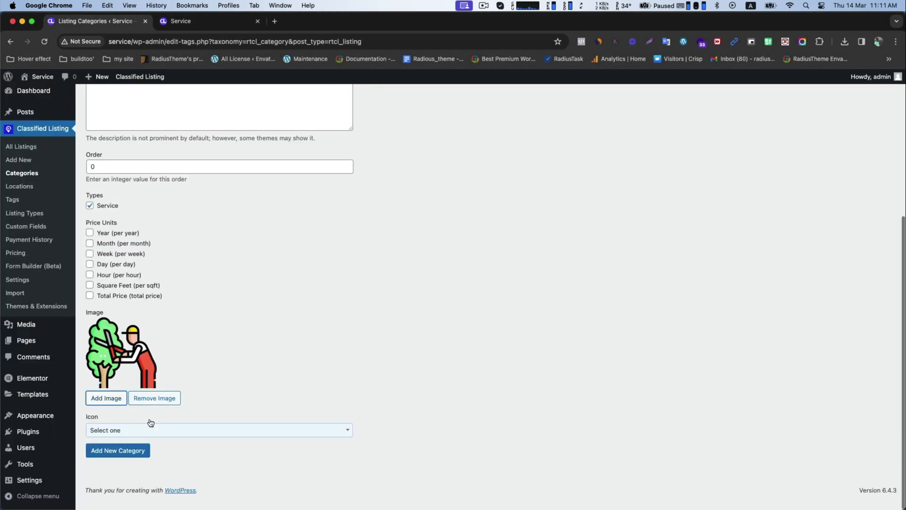
{"action": "left_click", "coordinate": [115, 461]}
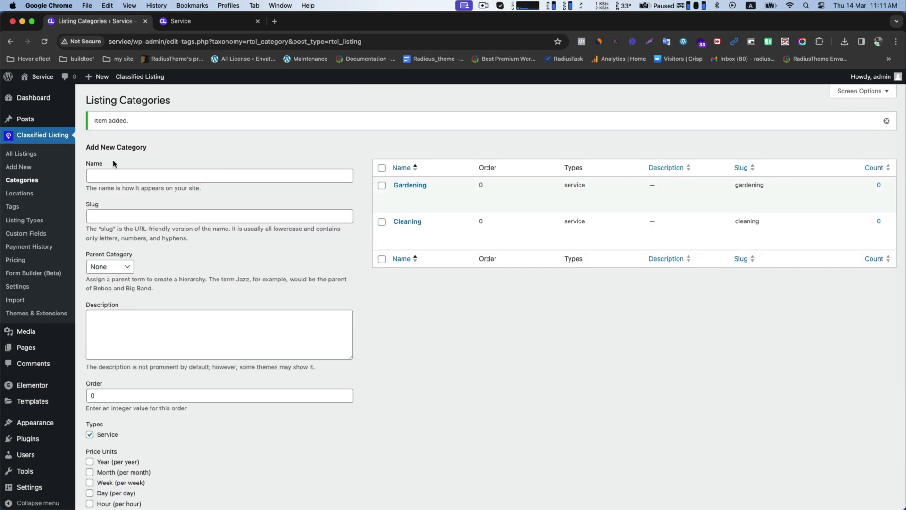
Create a listing category named Landscaping with the Service type and upload carpenter.png from Downloads as its image
{"action": "left_click", "coordinate": [119, 174]}
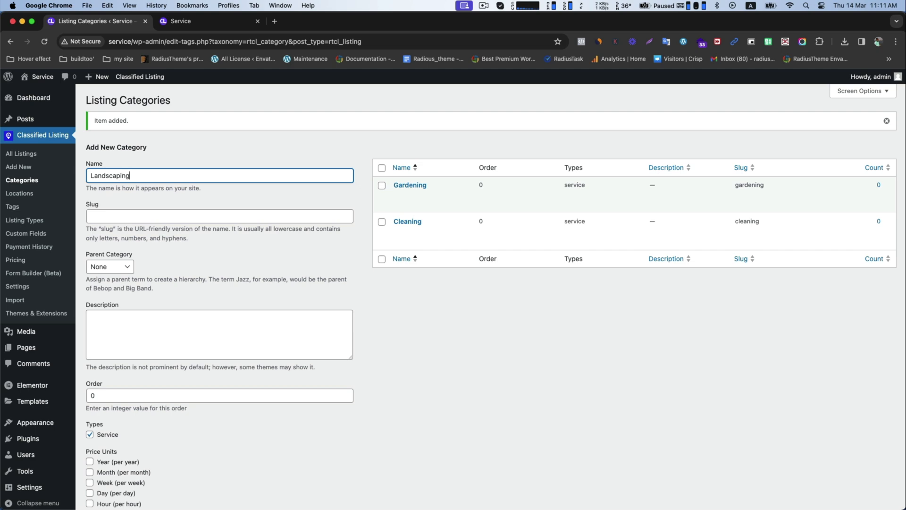
{"action": "scroll", "coordinate": [117, 179], "scroll_direction": "down", "scroll_amount": 5}
{"action": "left_click", "coordinate": [105, 406]}
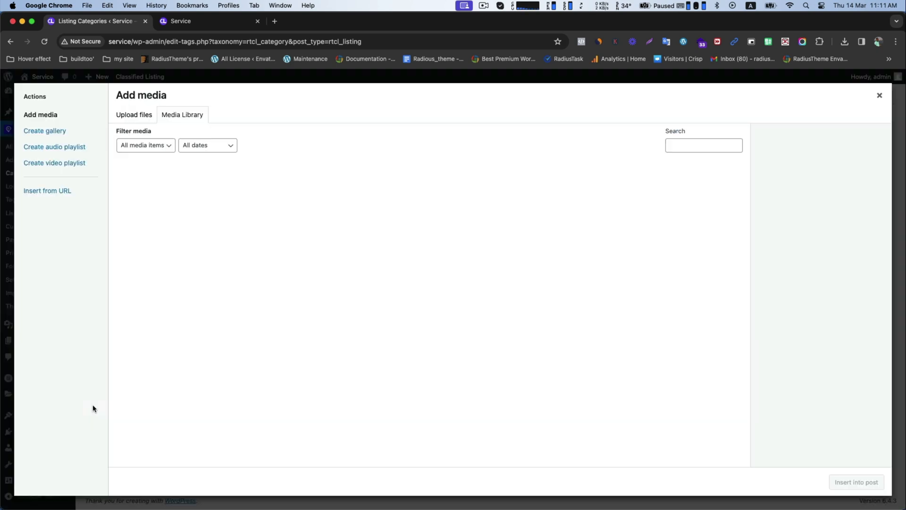
{"action": "left_click", "coordinate": [150, 115]}
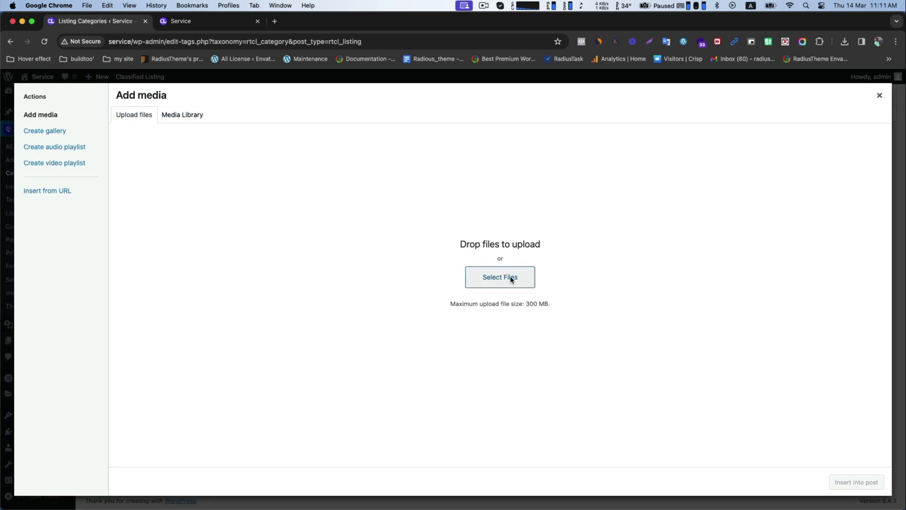
{"action": "left_click", "coordinate": [510, 279]}
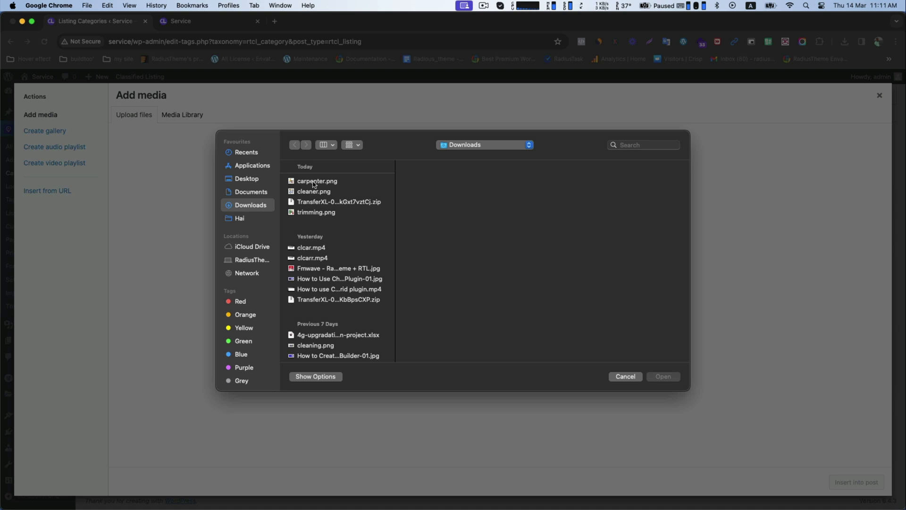
{"action": "left_click", "coordinate": [315, 184]}
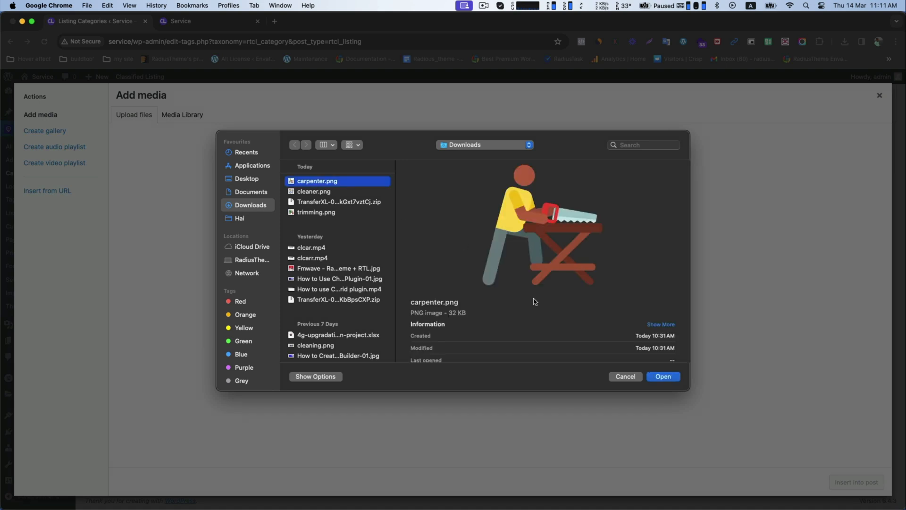
{"action": "key", "text": "Return"}
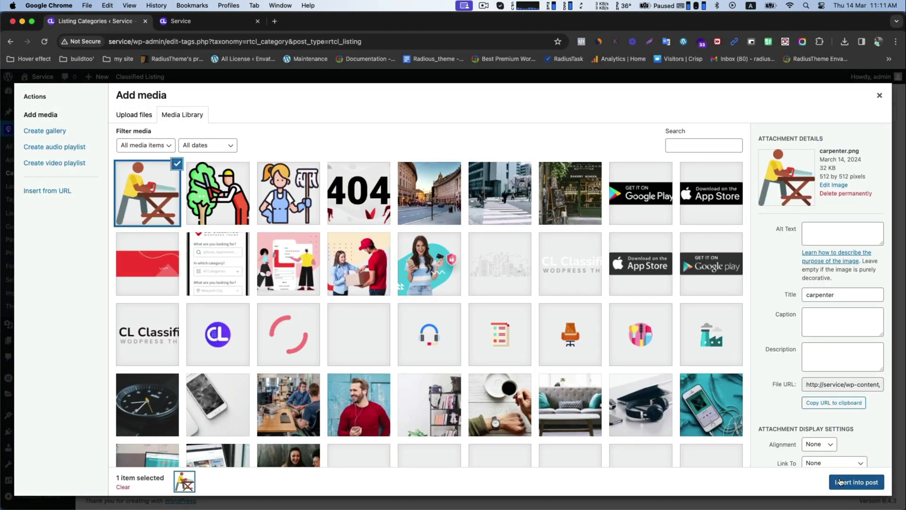
{"action": "left_click", "coordinate": [840, 482]}
{"action": "scroll", "coordinate": [234, 354], "scroll_direction": "down", "scroll_amount": 3}
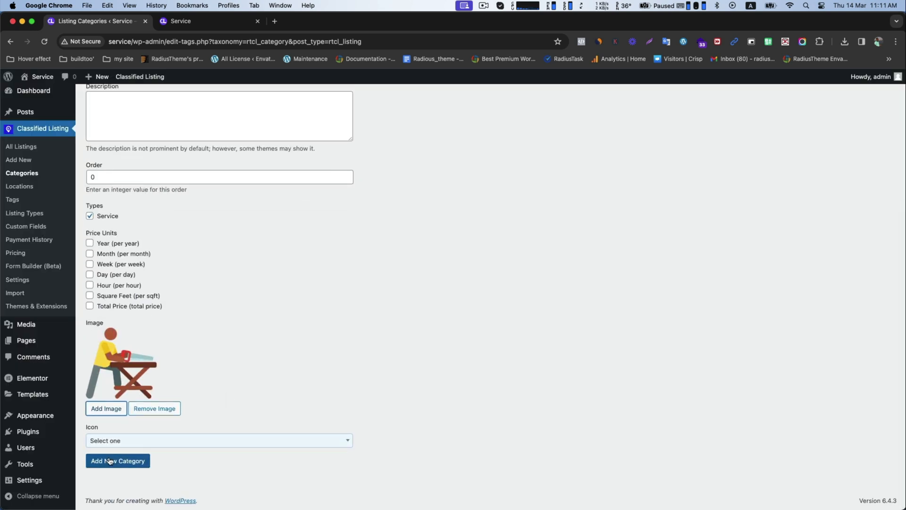
{"action": "left_click", "coordinate": [111, 461]}
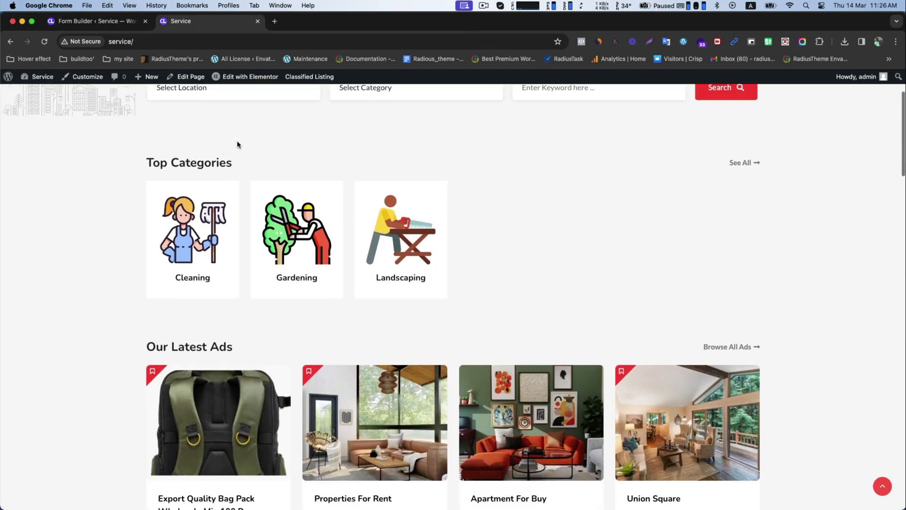
View the Top Categories section on the site's home page
{"action": "scroll", "coordinate": [237, 141], "scroll_direction": "up", "scroll_amount": 2}
{"action": "left_click_drag", "start_coordinate": [145, 204], "coordinate": [257, 210]}
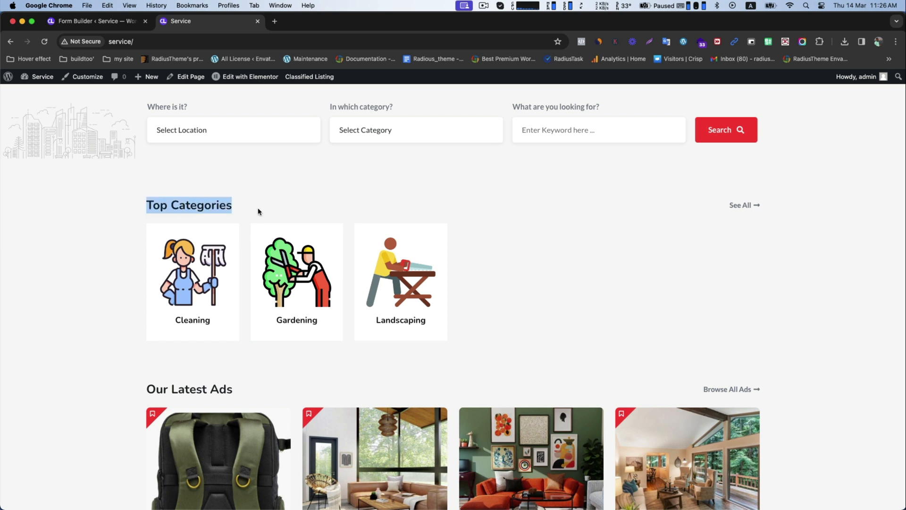
{"action": "left_click", "coordinate": [261, 215]}
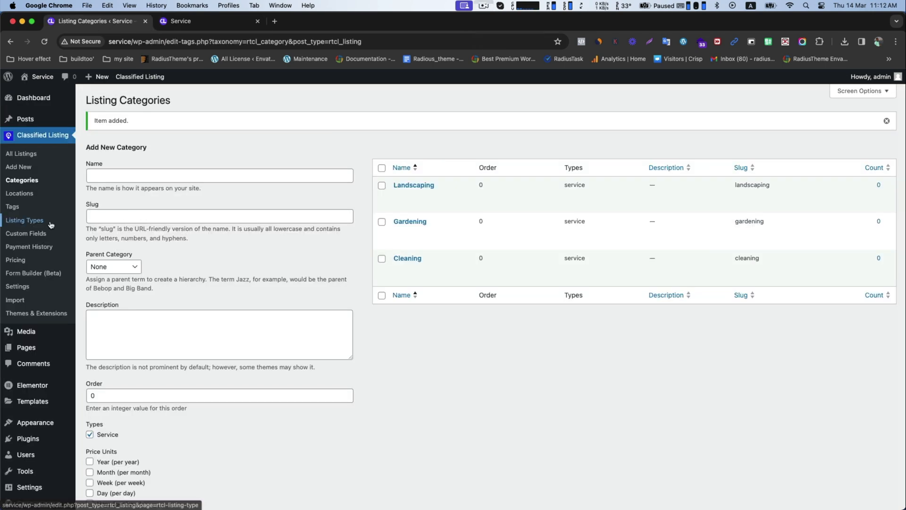
Add a new listing location named Arizona with no parent location
{"action": "left_click", "coordinate": [21, 194]}
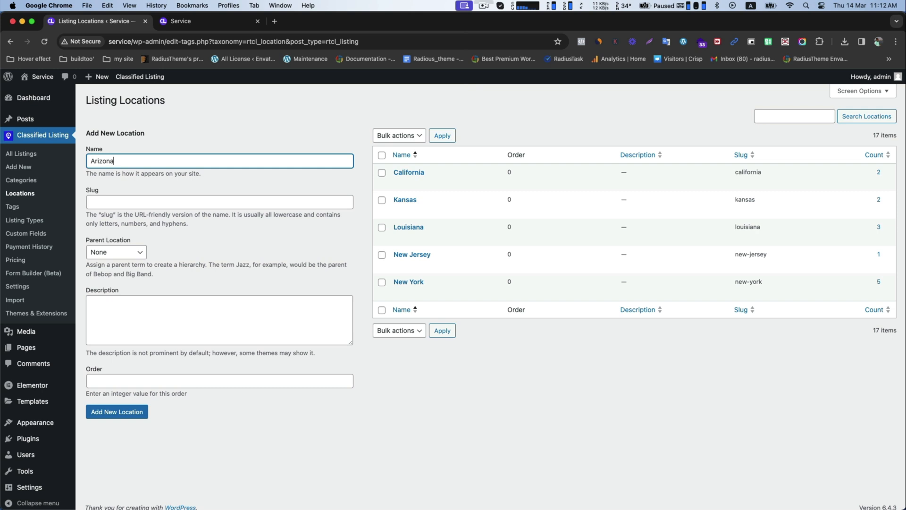
{"action": "left_click", "coordinate": [106, 412]}
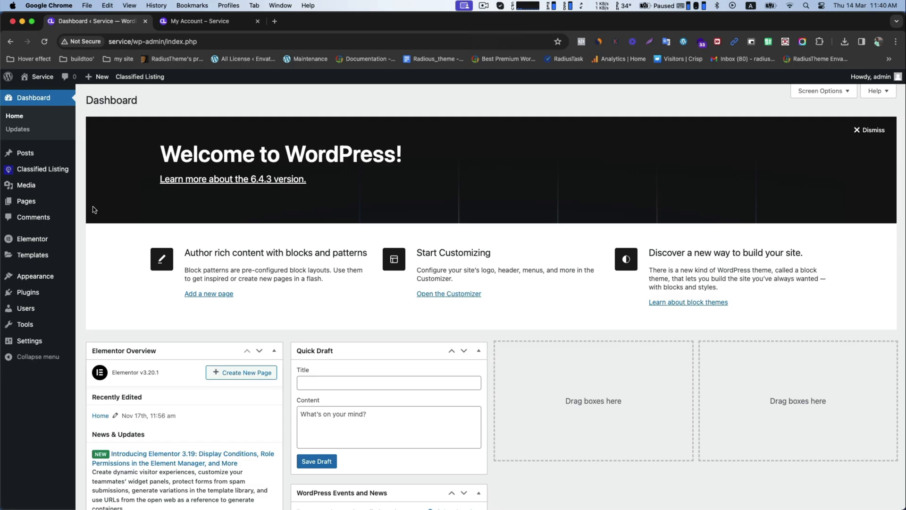
Create a new blank form in the Classified Listing Form Builder
{"action": "mouse_move", "coordinate": [73, 172]}
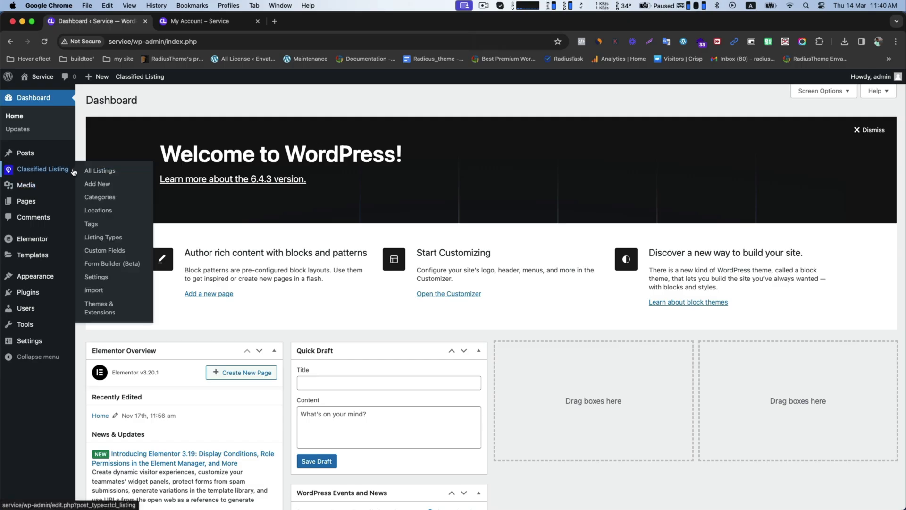
{"action": "left_click", "coordinate": [98, 263]}
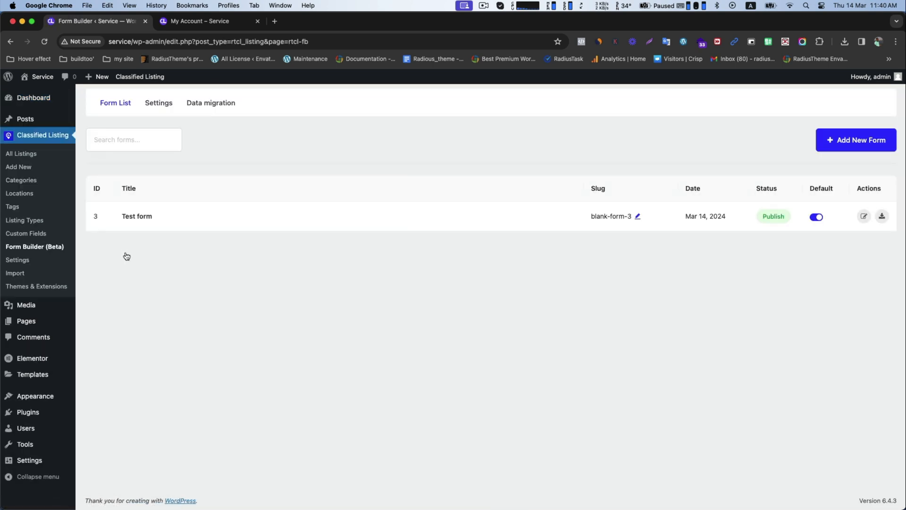
{"action": "left_click", "coordinate": [843, 140]}
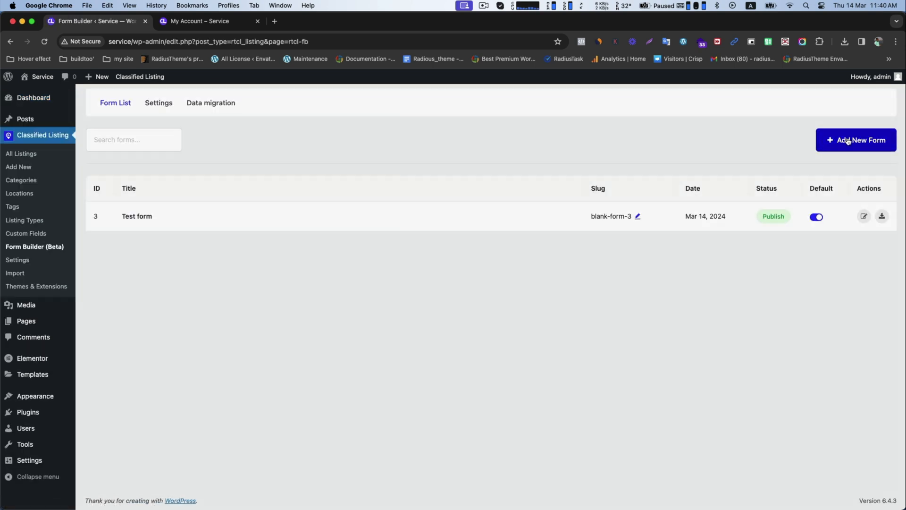
{"action": "left_click", "coordinate": [289, 294]}
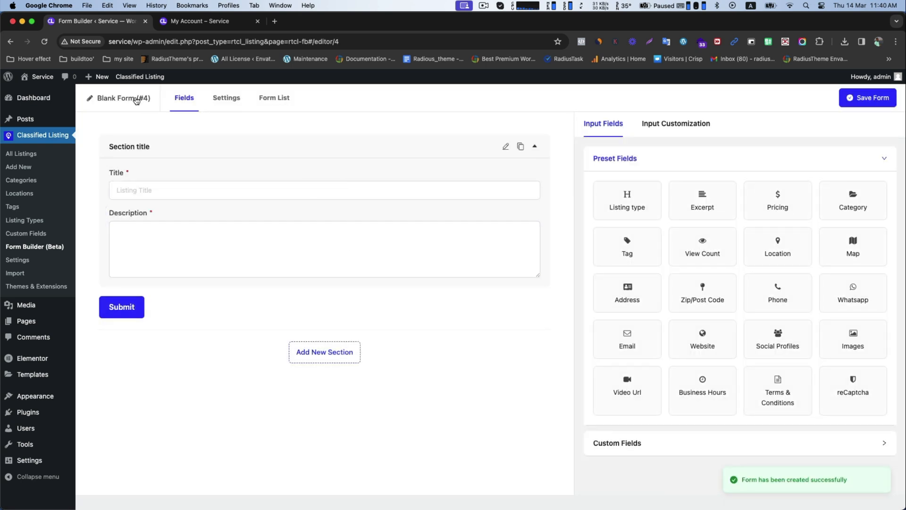
Duplicate the form's section and add another new one, moving the Title field into the second section and Description into the third
{"action": "left_click", "coordinate": [519, 147]}
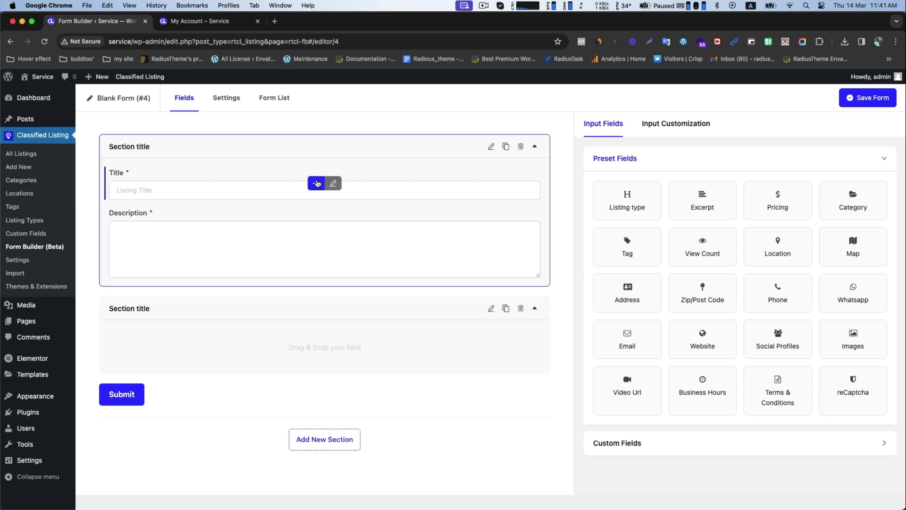
{"action": "left_click_drag", "start_coordinate": [315, 183], "coordinate": [309, 327]}
{"action": "left_click", "coordinate": [305, 393]}
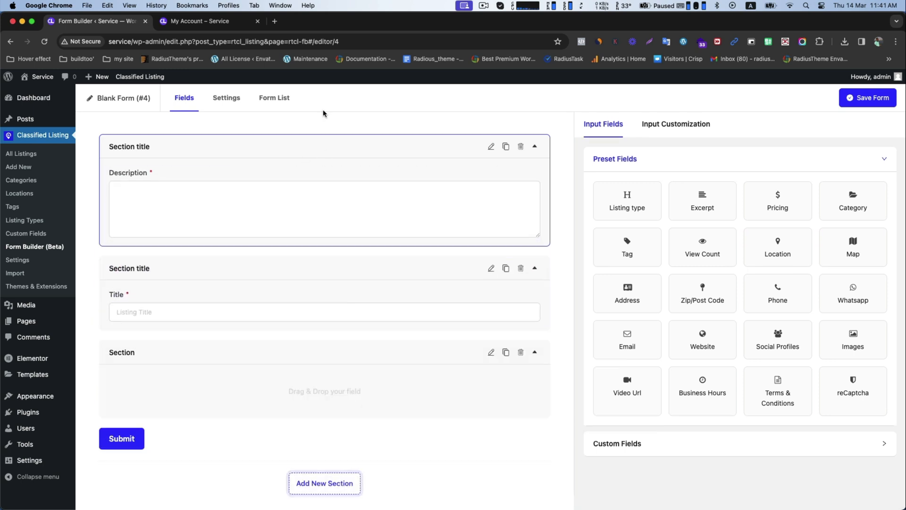
{"action": "left_click_drag", "start_coordinate": [308, 203], "coordinate": [307, 420]}
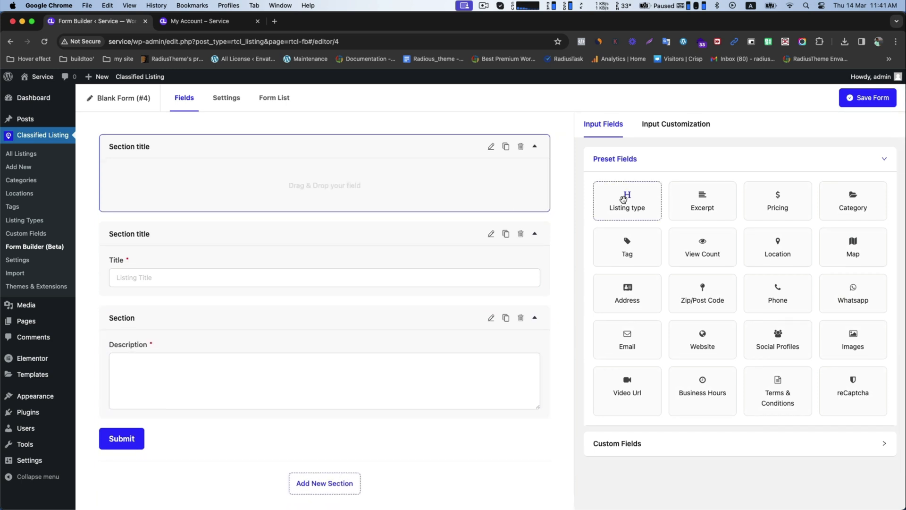
Add the Listing type and Category preset fields to the empty first section and title that section Service Listing Form
{"action": "left_click_drag", "start_coordinate": [621, 194], "coordinate": [460, 180]}
{"action": "left_click_drag", "start_coordinate": [777, 203], "coordinate": [367, 221]}
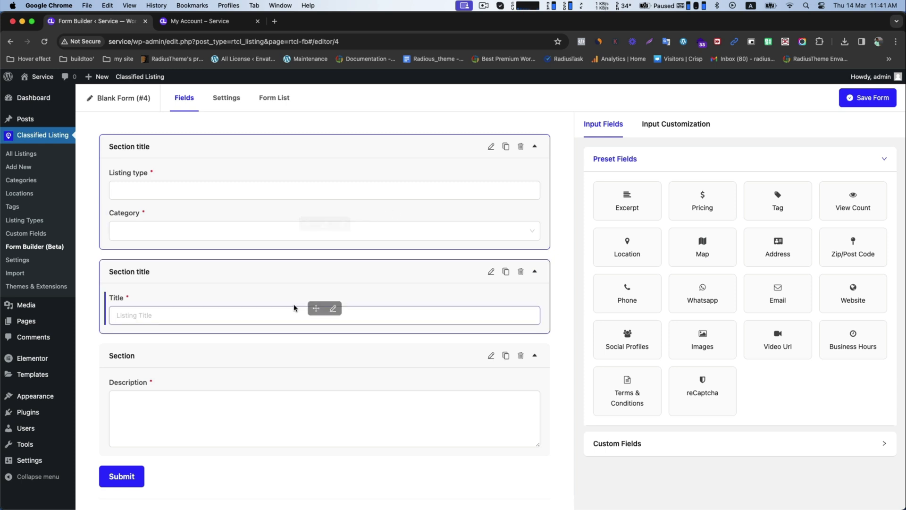
{"action": "left_click", "coordinate": [491, 146]}
{"action": "left_click", "coordinate": [644, 215]}
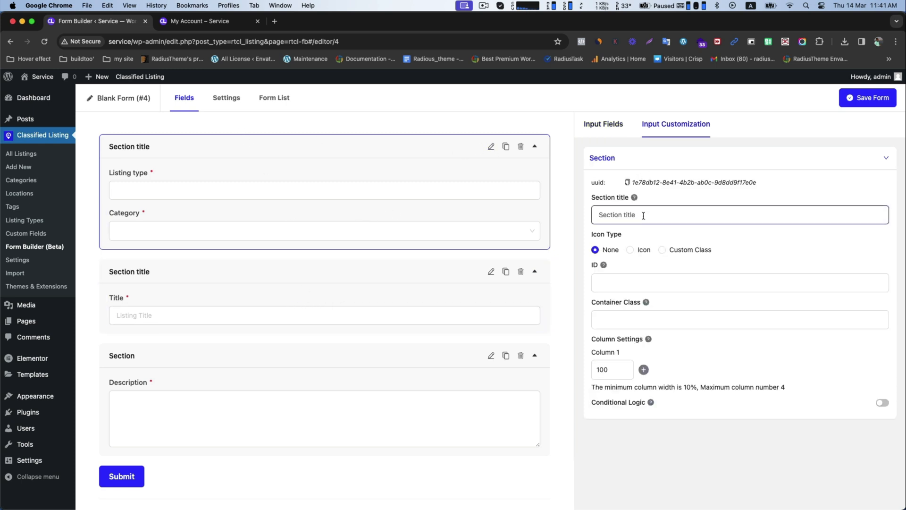
{"action": "triple_click", "coordinate": [644, 215]}
{"action": "type", "text": "Service Listing Form"}
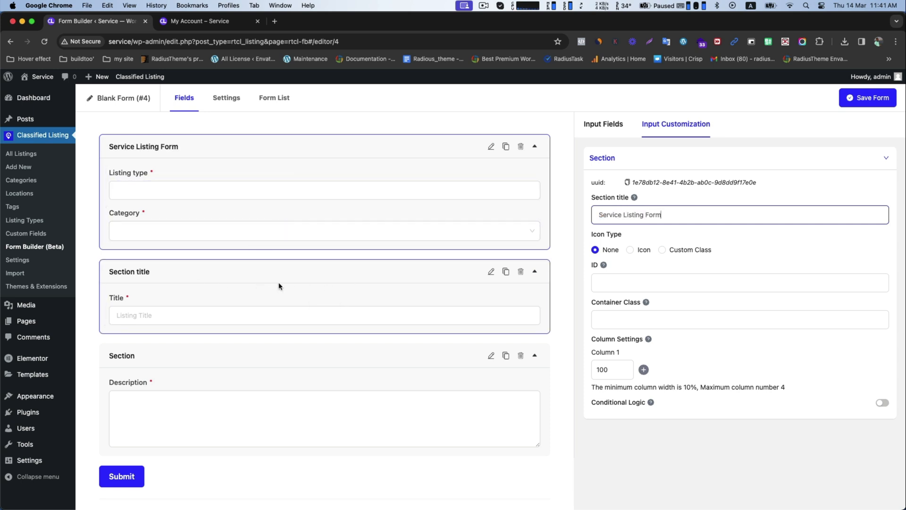
Change the title of the section holding the Title field to Service Title
{"action": "left_click", "coordinate": [493, 273]}
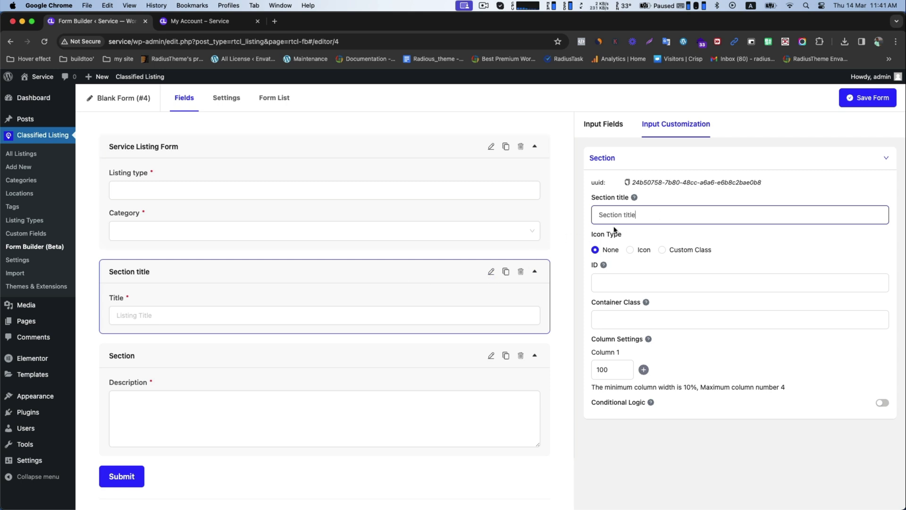
{"action": "left_click_drag", "start_coordinate": [637, 215], "coordinate": [561, 213]}
{"action": "type", "text": "SEr"}
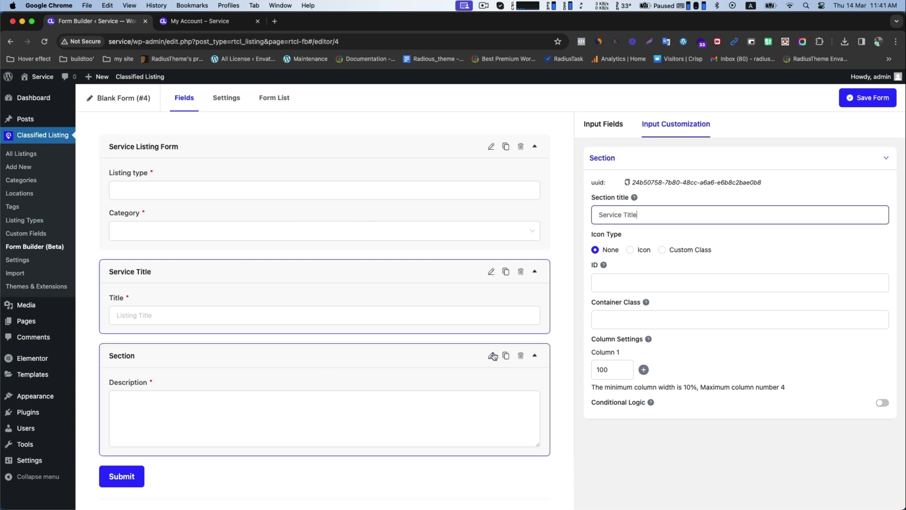
Duplicate the Service Title section and add the Pricing preset field to the empty copy
{"action": "left_click", "coordinate": [505, 271]}
{"action": "left_click", "coordinate": [603, 124]}
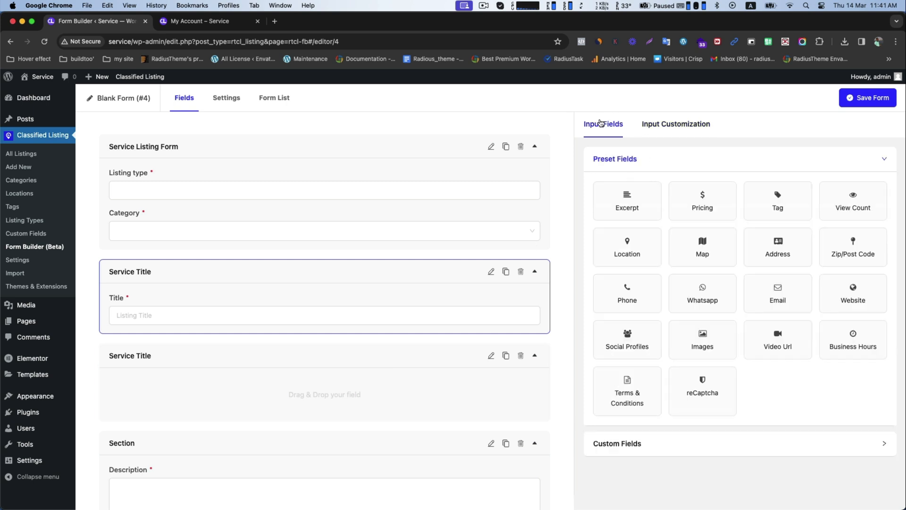
{"action": "left_click_drag", "start_coordinate": [692, 205], "coordinate": [252, 405]}
{"action": "scroll", "coordinate": [253, 405], "scroll_direction": "down", "scroll_amount": 3}
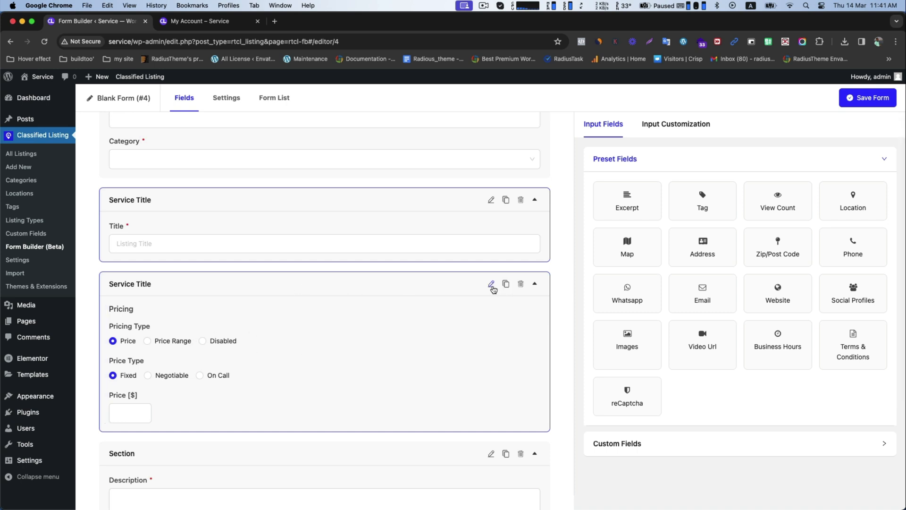
Change the title of the section holding the Pricing field to Service Pricing
{"action": "left_click", "coordinate": [491, 283]}
{"action": "left_click_drag", "start_coordinate": [669, 214], "coordinate": [542, 206]}
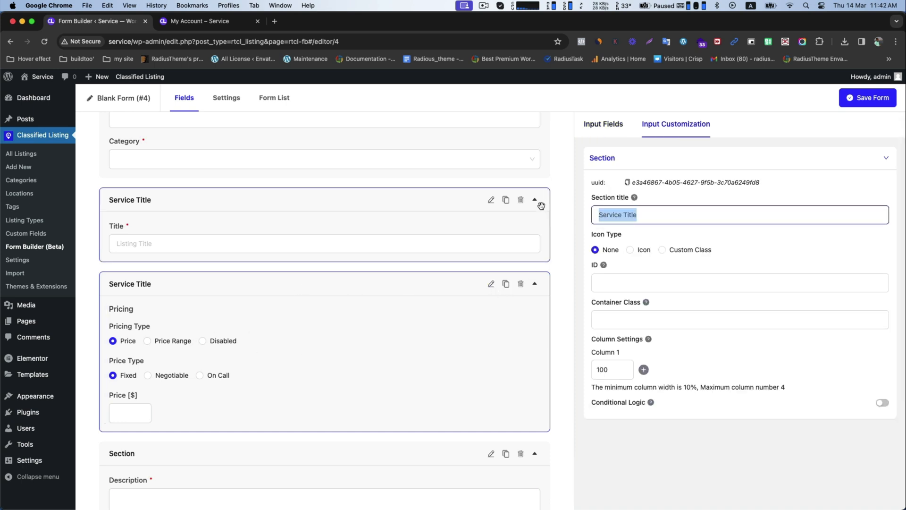
{"action": "double_click", "coordinate": [633, 214]}
{"action": "type", "text": "Pricing"}
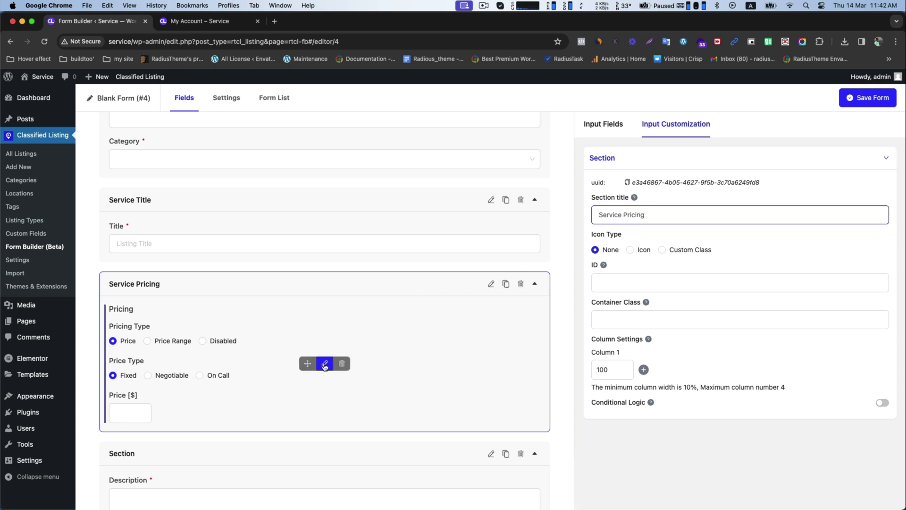
Configure the Pricing field's options to include Price Unit and leave out Price Type and Pricing Type
{"action": "left_click", "coordinate": [324, 362]}
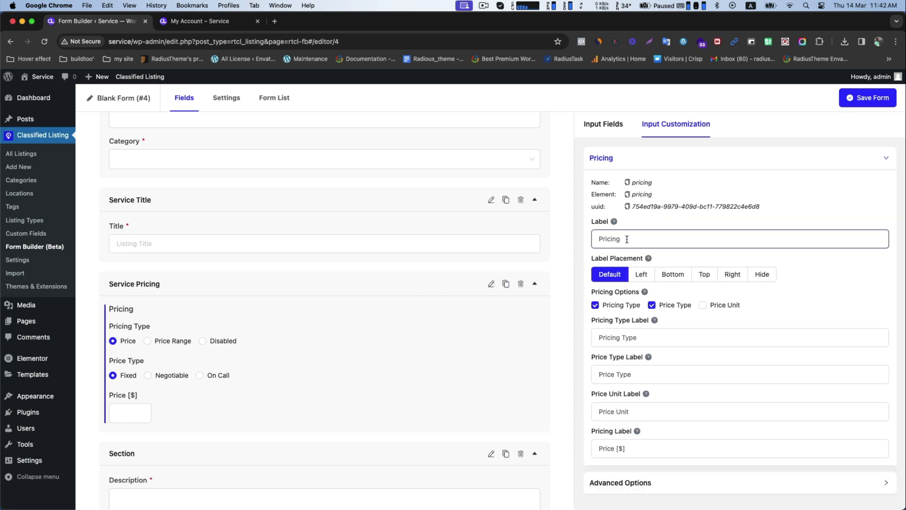
{"action": "left_click", "coordinate": [704, 305]}
{"action": "left_click", "coordinate": [651, 305]}
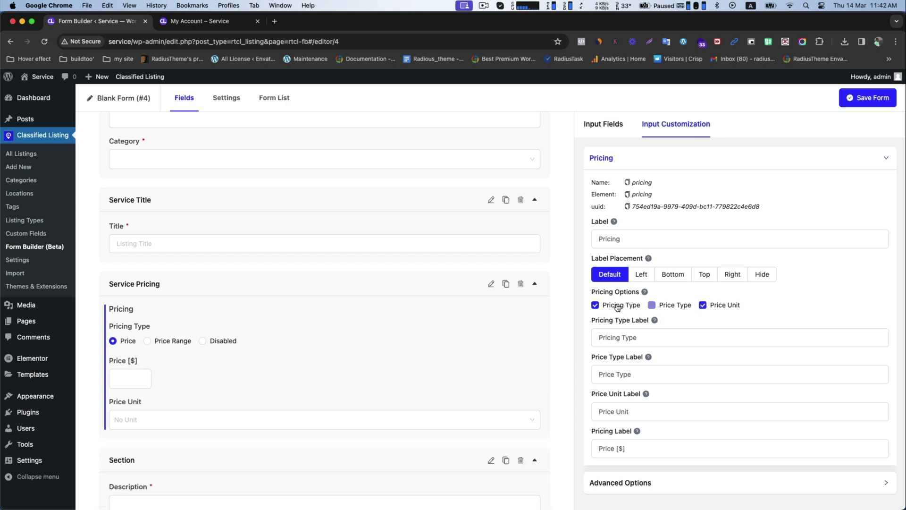
{"action": "left_click", "coordinate": [596, 305]}
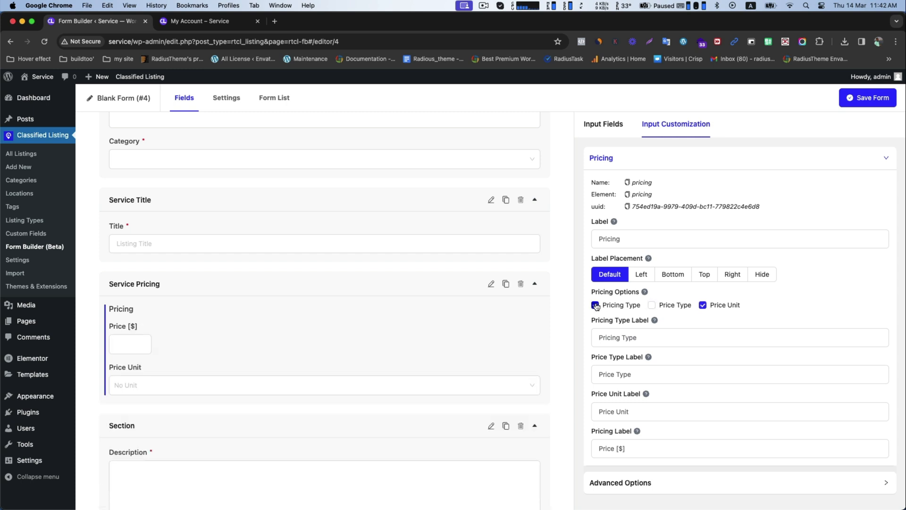
{"action": "left_click", "coordinate": [126, 386]}
{"action": "left_click", "coordinate": [223, 341]}
Change the title of the section holding the Description field to Service Details
{"action": "scroll", "coordinate": [362, 315], "scroll_direction": "down", "scroll_amount": 5}
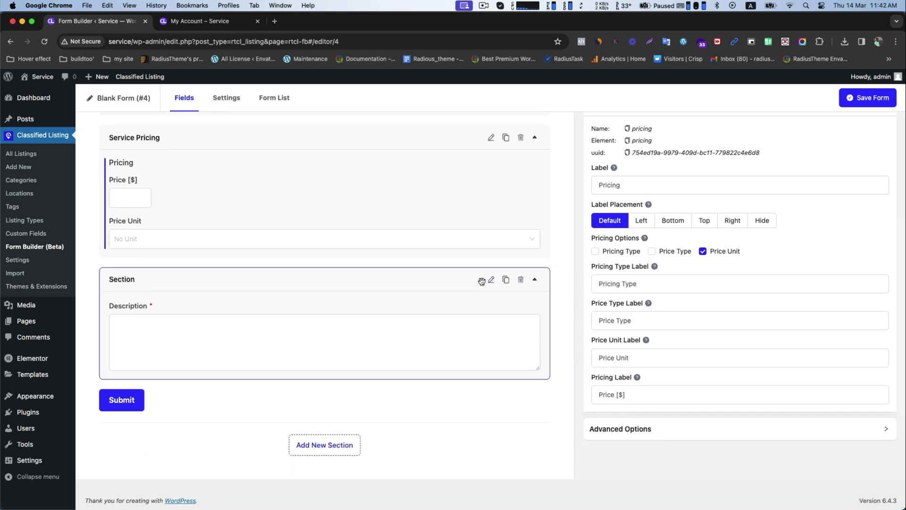
{"action": "left_click", "coordinate": [482, 281]}
{"action": "left_click", "coordinate": [640, 216]}
{"action": "double_click", "coordinate": [640, 215]}
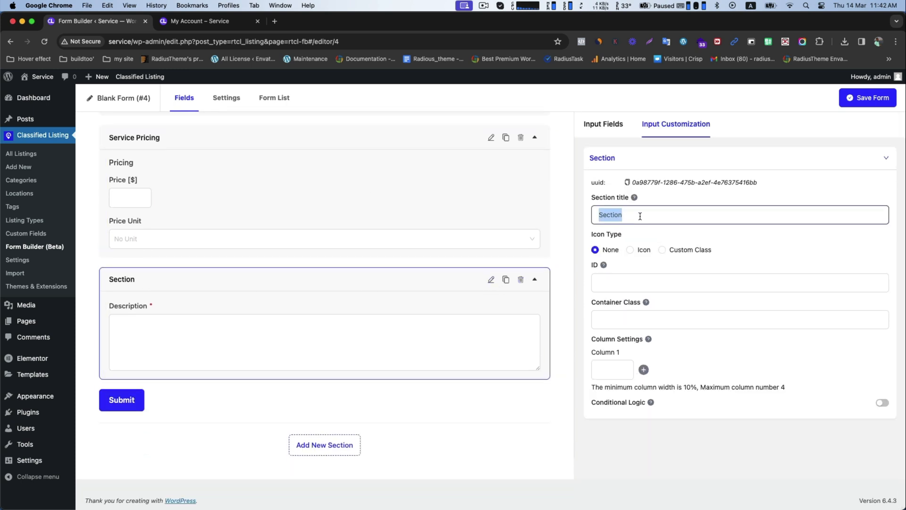
{"action": "type", "text": "SE"}
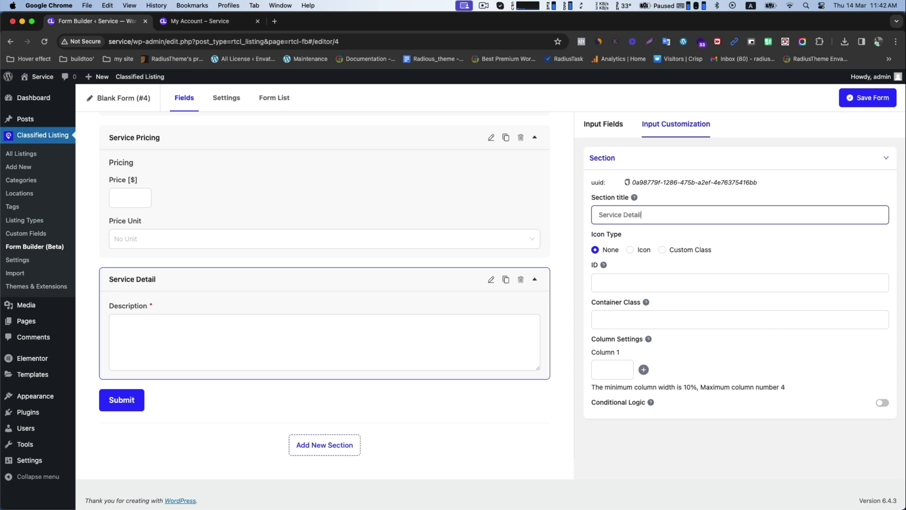
Add a new section below Service Details and place a Dropdown custom field in it
{"action": "left_click", "coordinate": [324, 444]}
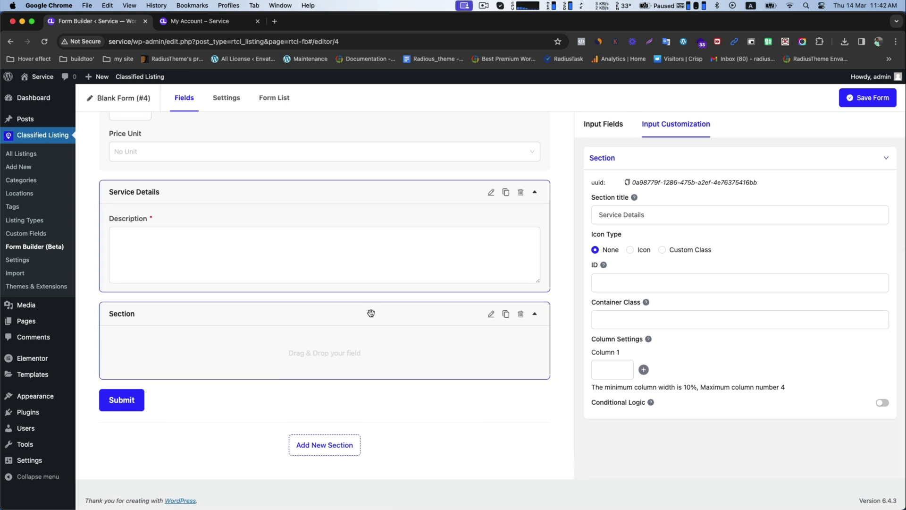
{"action": "left_click", "coordinate": [592, 126]}
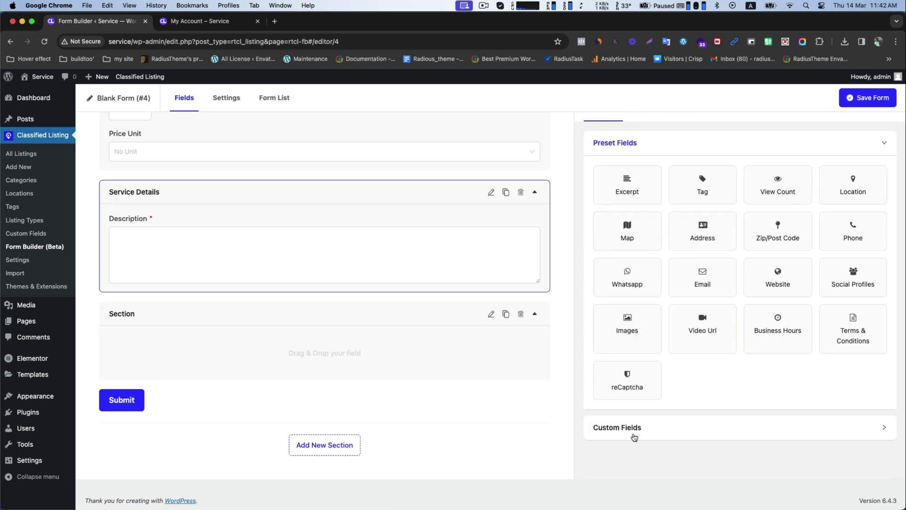
{"action": "left_click", "coordinate": [632, 433]}
{"action": "left_click_drag", "start_coordinate": [777, 278], "coordinate": [324, 338]}
Title the section holding the dropdown Service Info
{"action": "left_click", "coordinate": [491, 356]}
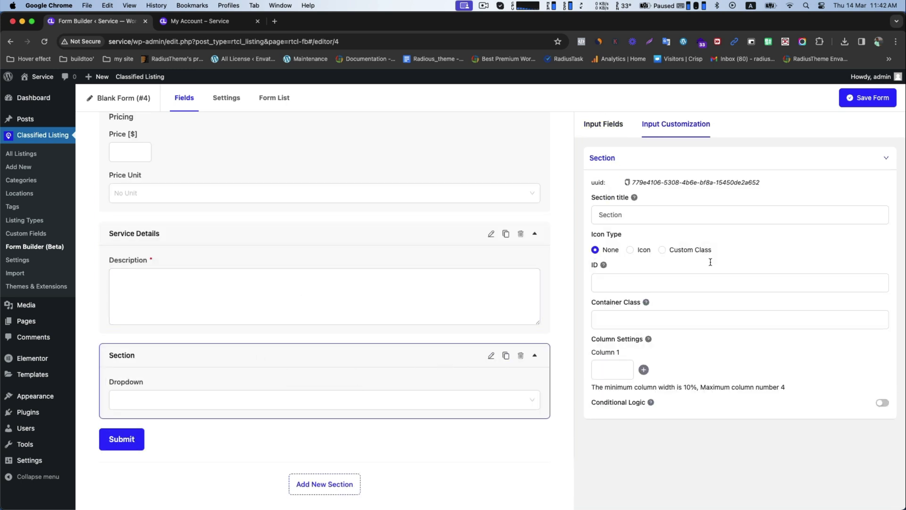
{"action": "double_click", "coordinate": [626, 212]}
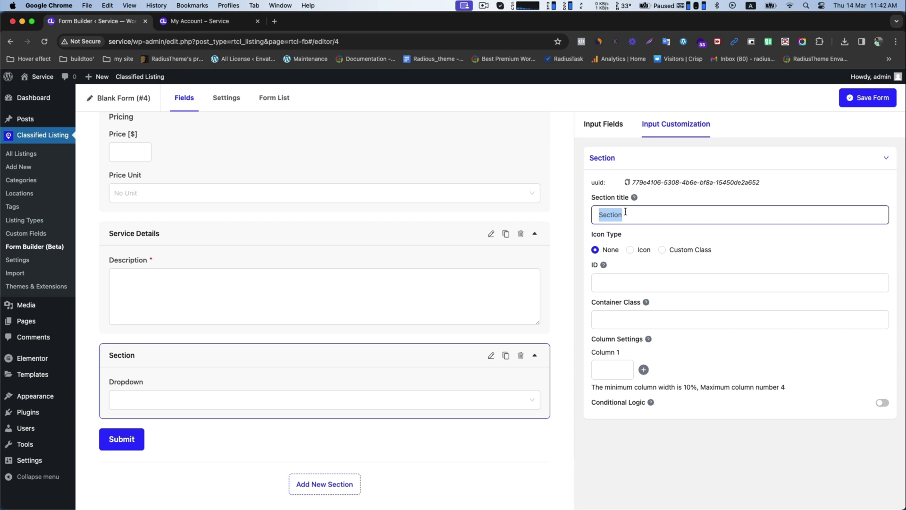
{"action": "type", "text": "S"}
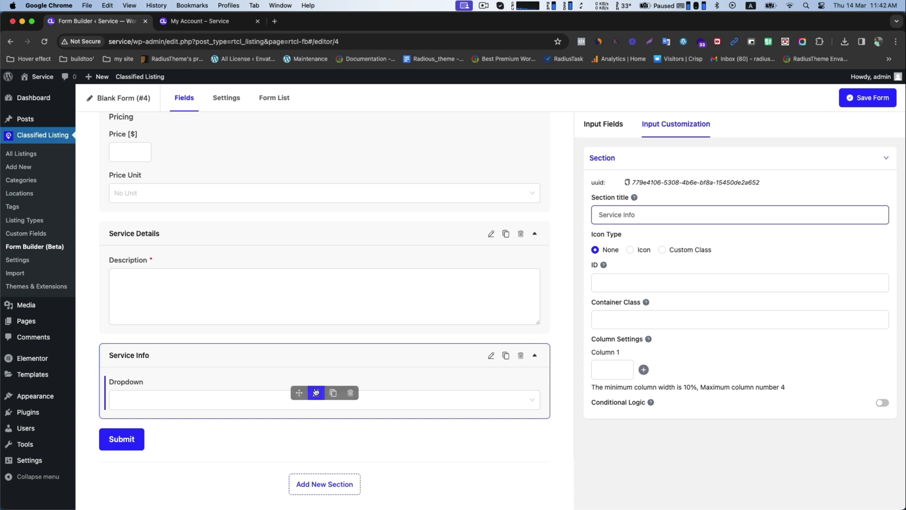
Set the label of the dropdown in the Service Info section to Availability
{"action": "left_click", "coordinate": [317, 393]}
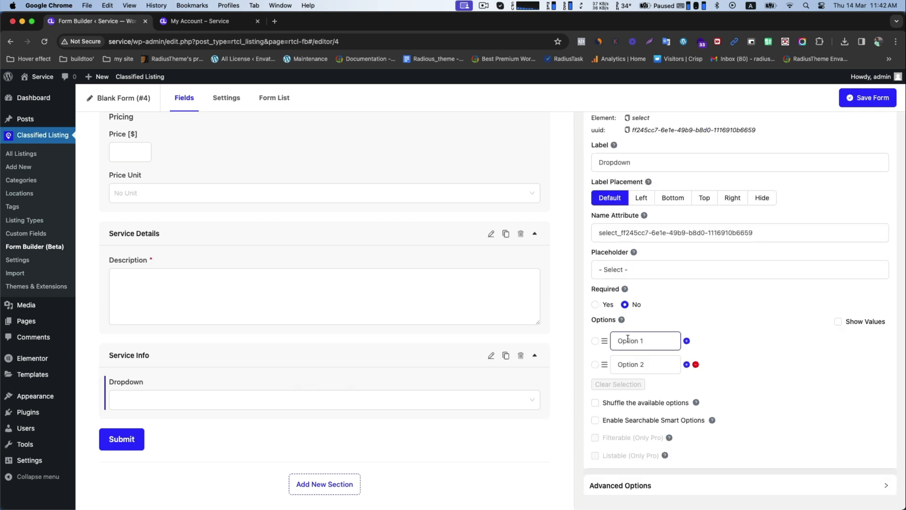
{"action": "double_click", "coordinate": [605, 164]}
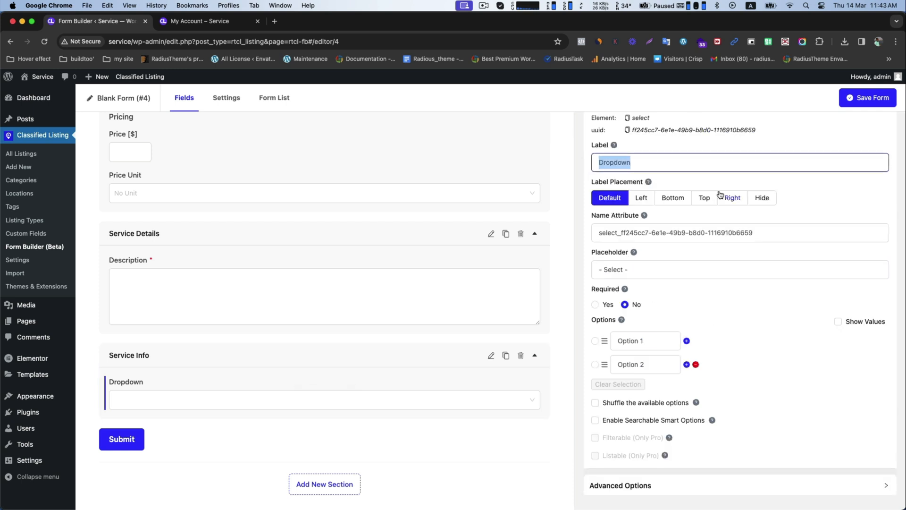
{"action": "type", "text": "Availability"}
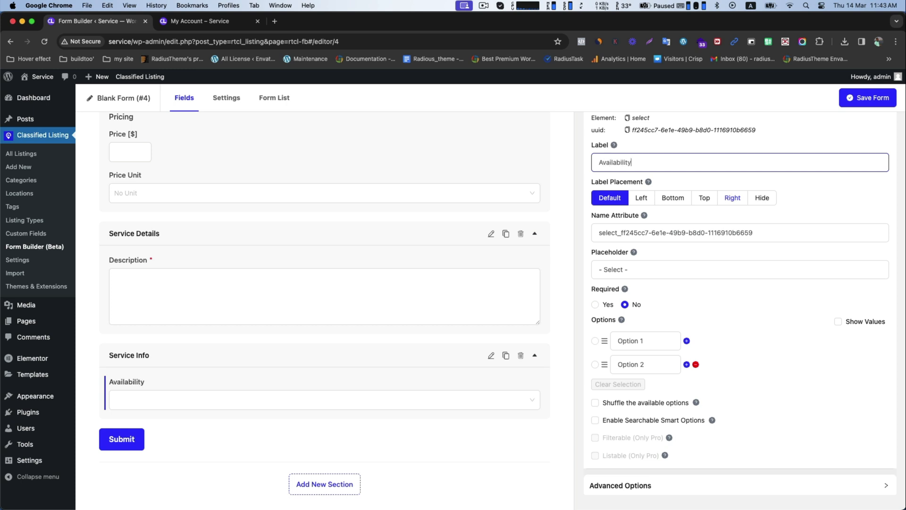
Rename the Availability dropdown's two options as Same Day and 1 Day Notice
{"action": "left_click", "coordinate": [642, 341]}
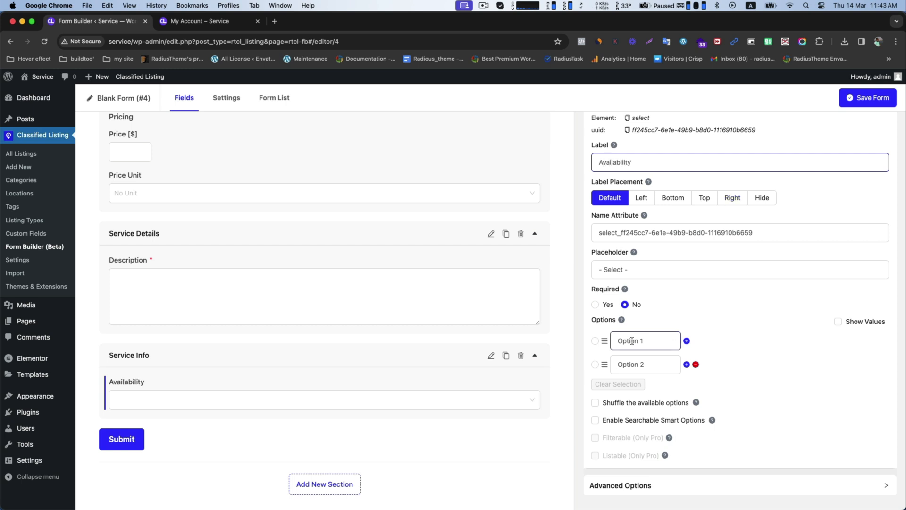
{"action": "key", "text": "ctrl+a"}
{"action": "type", "text": "Sa"}
{"action": "key", "text": "Tab"}
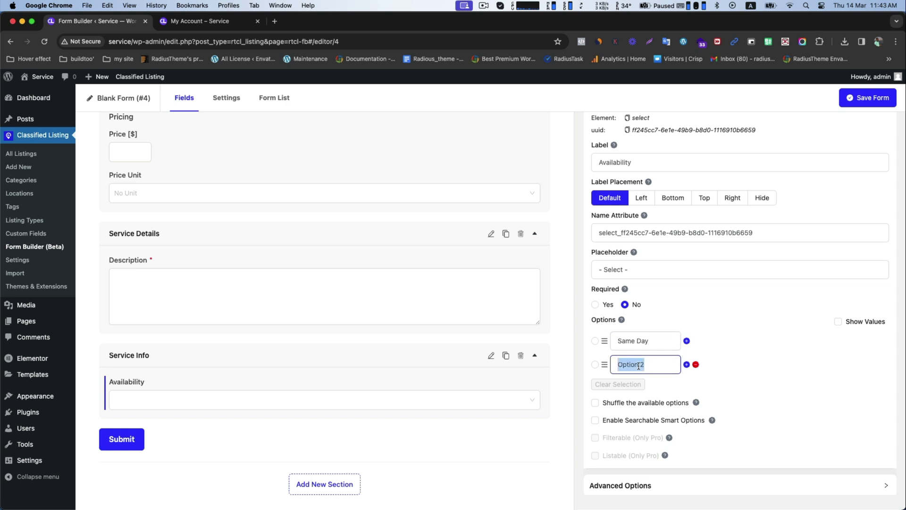
{"action": "type", "text": "1"}
Add a third option to the Availability dropdown and name it 2 Day Notice
{"action": "left_click", "coordinate": [686, 367]}
{"action": "left_click_drag", "start_coordinate": [661, 365], "coordinate": [567, 363]}
{"action": "key", "text": "super+c"}
{"action": "triple_click", "coordinate": [634, 391]}
{"action": "key", "text": "super+v"}
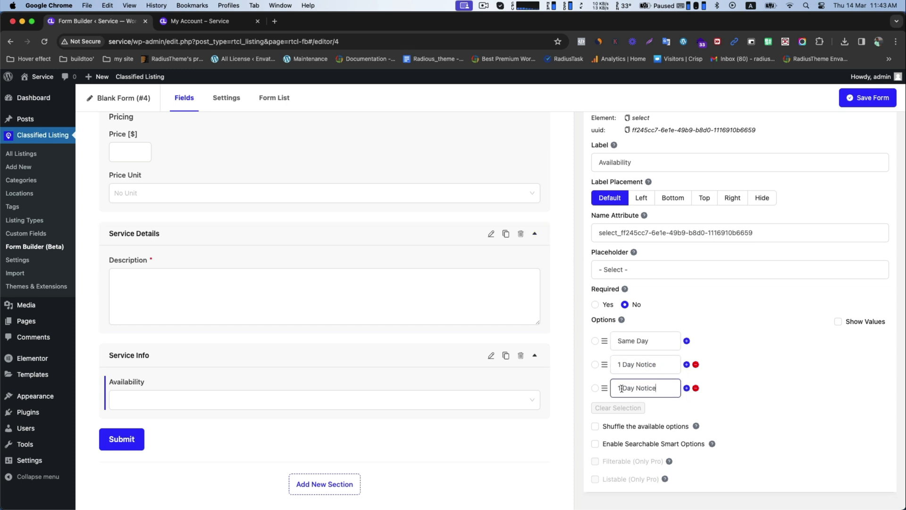
{"action": "left_click_drag", "start_coordinate": [622, 388], "coordinate": [586, 389]}
{"action": "type", "text": "2"}
Add a fourth Availability option named 7 Day Notice and save the form
{"action": "left_click", "coordinate": [686, 388]}
{"action": "left_click_drag", "start_coordinate": [661, 388], "coordinate": [587, 388]}
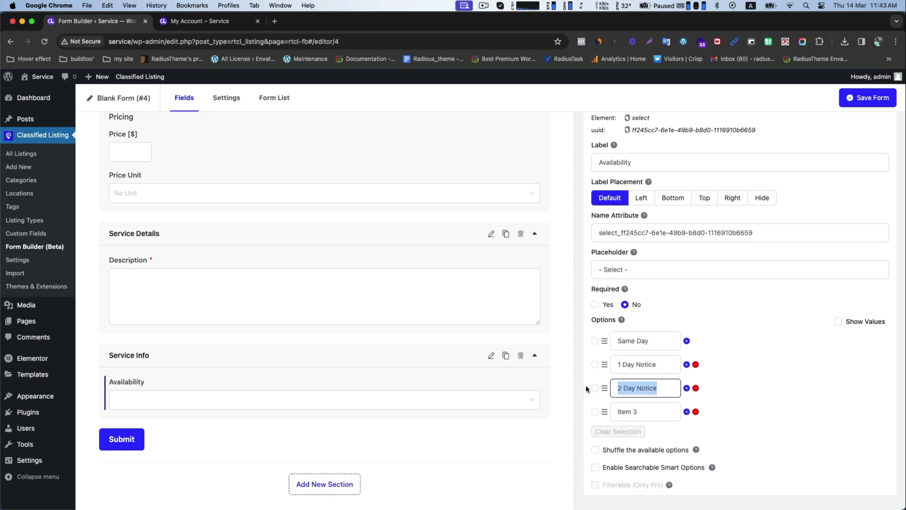
{"action": "key", "text": "super+c"}
{"action": "triple_click", "coordinate": [620, 411]}
{"action": "key", "text": "super+v"}
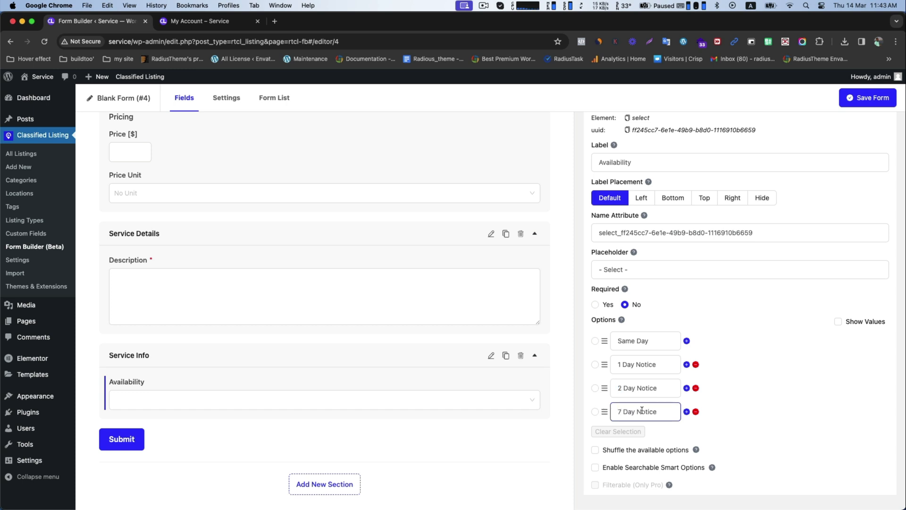
{"action": "left_click", "coordinate": [768, 396]}
{"action": "left_click", "coordinate": [854, 99]}
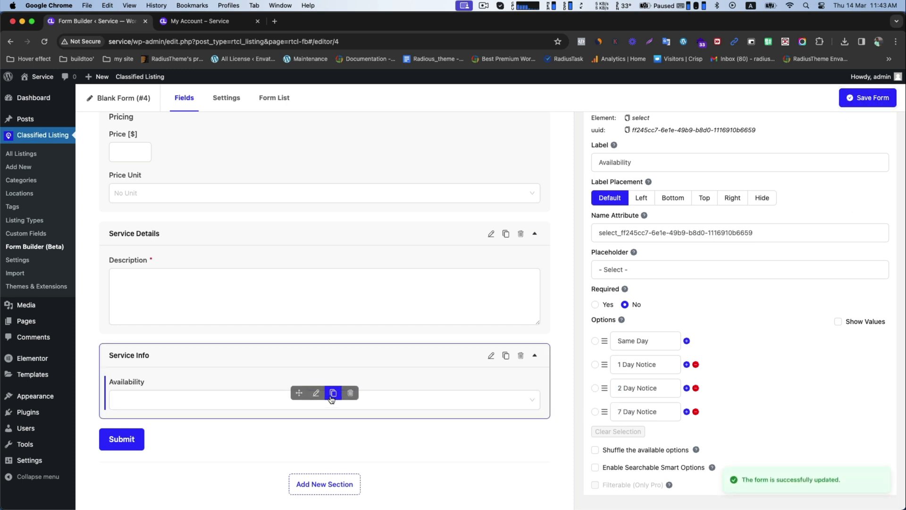
Duplicate the Availability dropdown and label the copy Warranty
{"action": "left_click", "coordinate": [334, 393]}
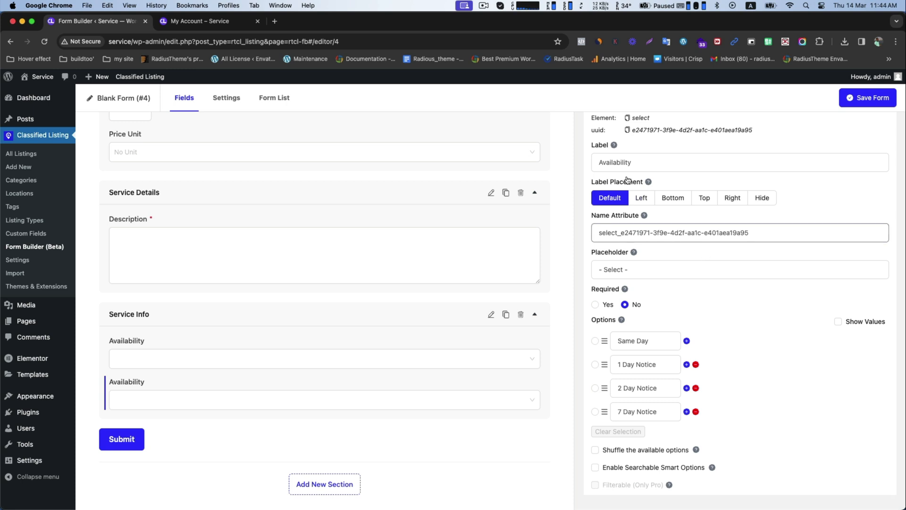
{"action": "double_click", "coordinate": [615, 163]}
{"action": "type", "text": "Wa"}
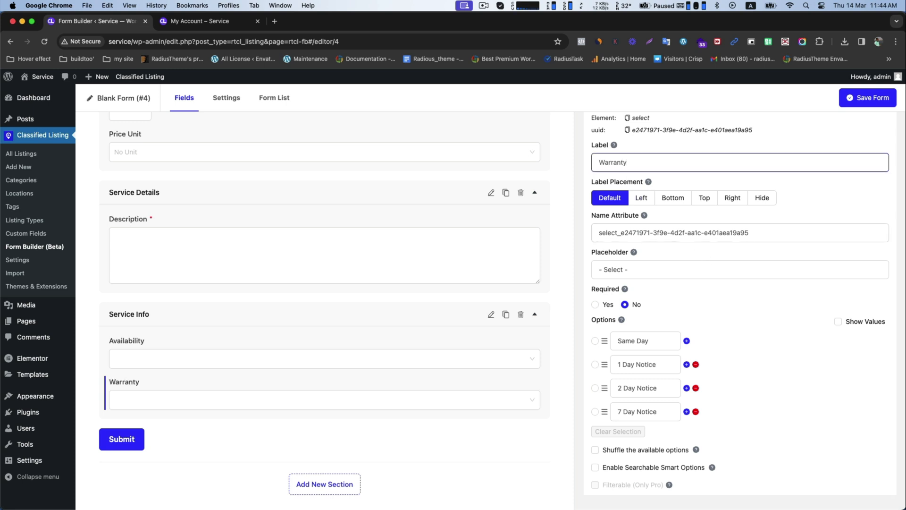
{"action": "type", "text": "rranty"}
Reduce the Warranty dropdown's options to Limited Warranty and Full Warranty, and save the form
{"action": "left_click", "coordinate": [696, 412]}
{"action": "left_click", "coordinate": [696, 388]}
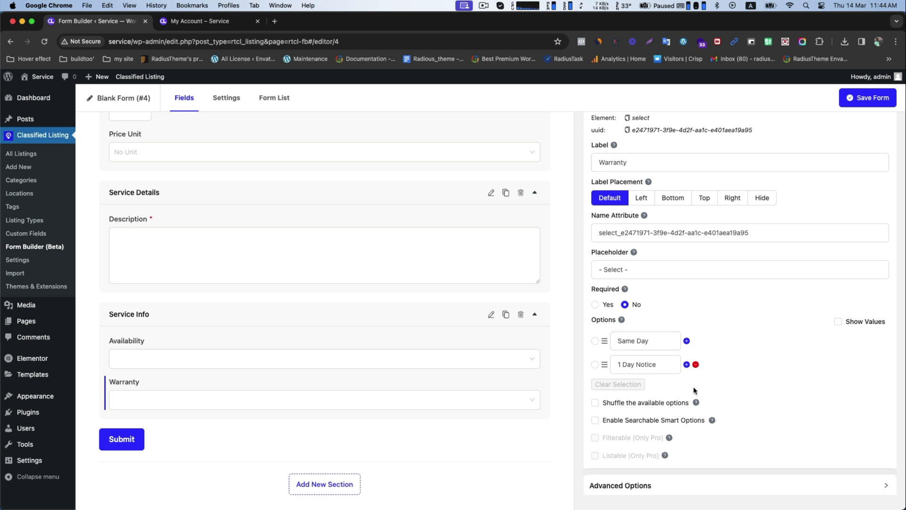
{"action": "triple_click", "coordinate": [627, 339]}
{"action": "type", "text": "Limi"}
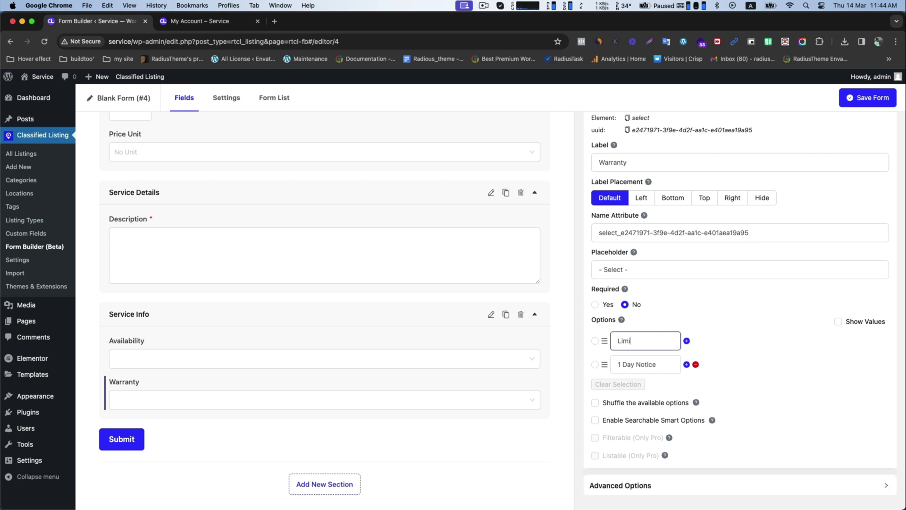
{"action": "key", "text": "Tab"}
{"action": "key", "text": "Tab"}
{"action": "type", "text": "Full"}
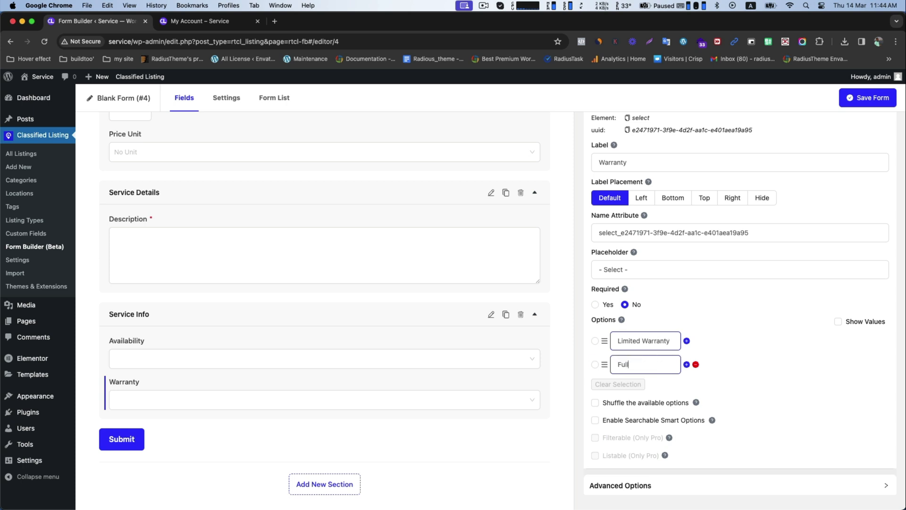
{"action": "left_click", "coordinate": [868, 98]}
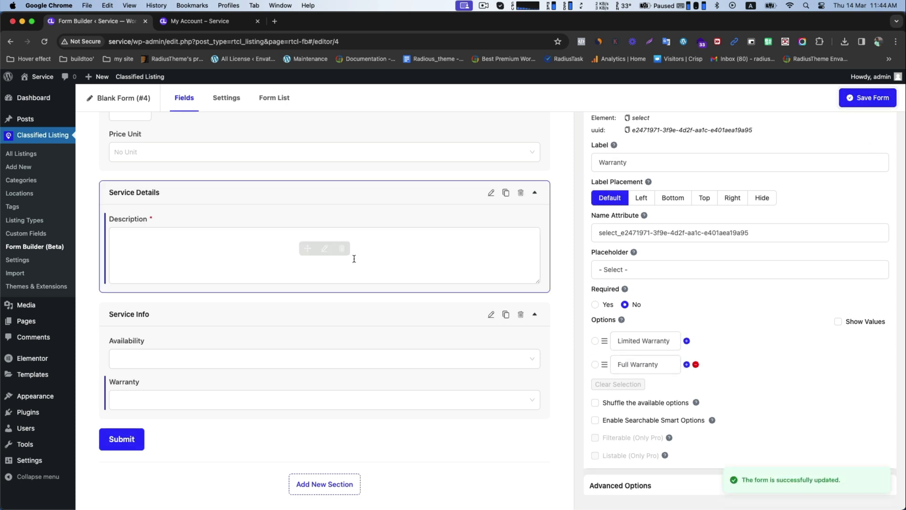
Add a new section below Service Info and place the Images and Video Url preset fields in it
{"action": "scroll", "coordinate": [340, 265], "scroll_direction": "down", "scroll_amount": 2}
{"action": "left_click", "coordinate": [326, 445]}
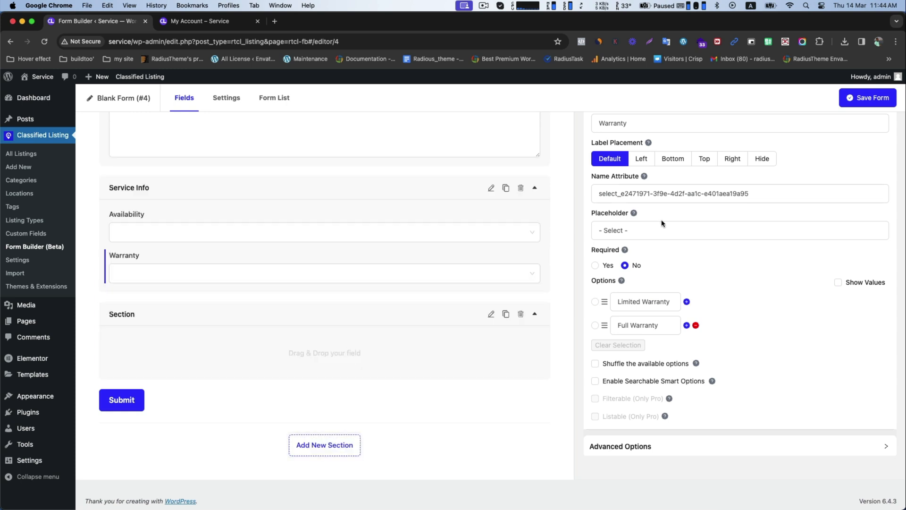
{"action": "scroll", "coordinate": [661, 224], "scroll_direction": "up", "scroll_amount": 4}
{"action": "scroll", "coordinate": [392, 245], "scroll_direction": "down", "scroll_amount": 3}
{"action": "scroll", "coordinate": [586, 156], "scroll_direction": "up", "scroll_amount": 2}
{"action": "left_click", "coordinate": [602, 129]}
{"action": "scroll", "coordinate": [374, 239], "scroll_direction": "down", "scroll_amount": 3}
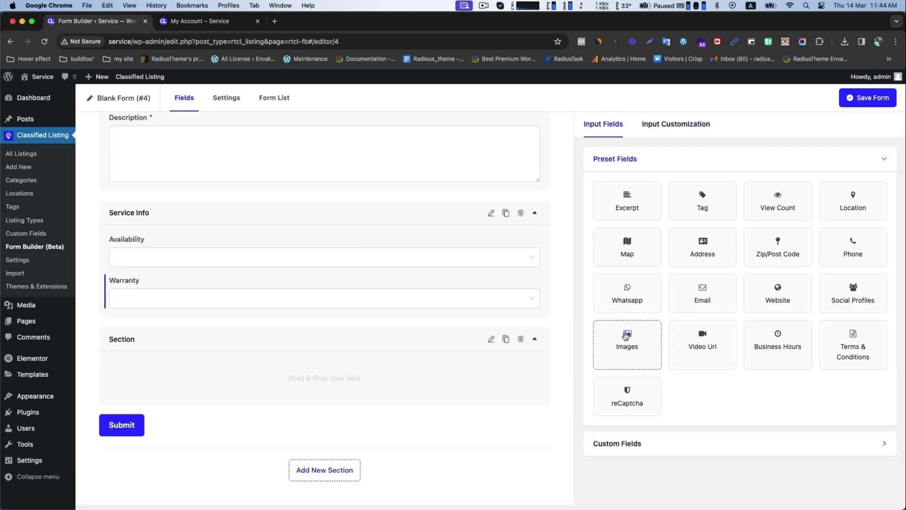
{"action": "left_click_drag", "start_coordinate": [627, 339], "coordinate": [449, 370]}
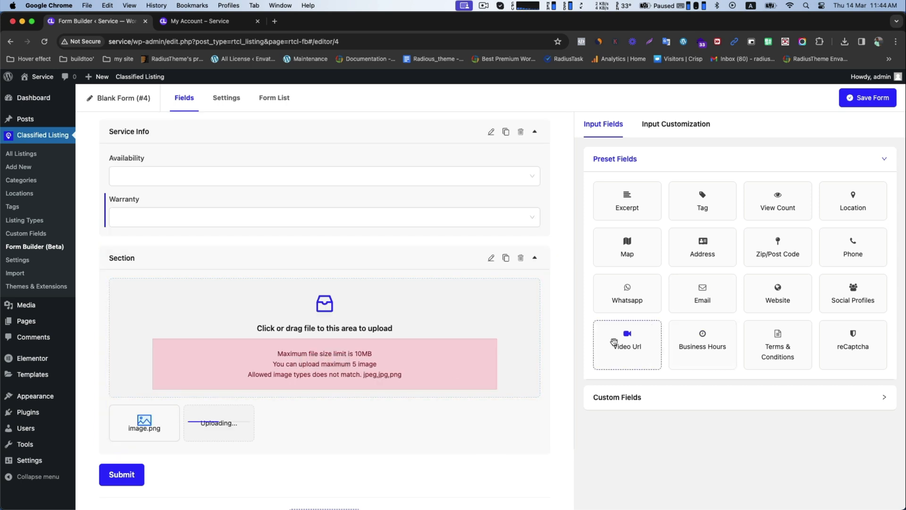
{"action": "left_click_drag", "start_coordinate": [628, 340], "coordinate": [331, 415]}
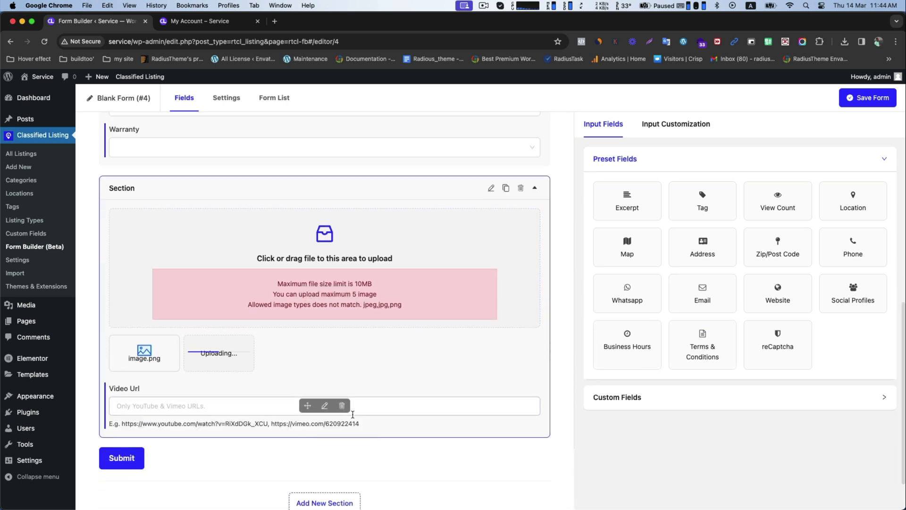
Title the section holding the Images and Video Url fields Service Image / Video
{"action": "left_click", "coordinate": [491, 188]}
{"action": "double_click", "coordinate": [633, 209]}
{"action": "type", "text": "Service Image / Video"}
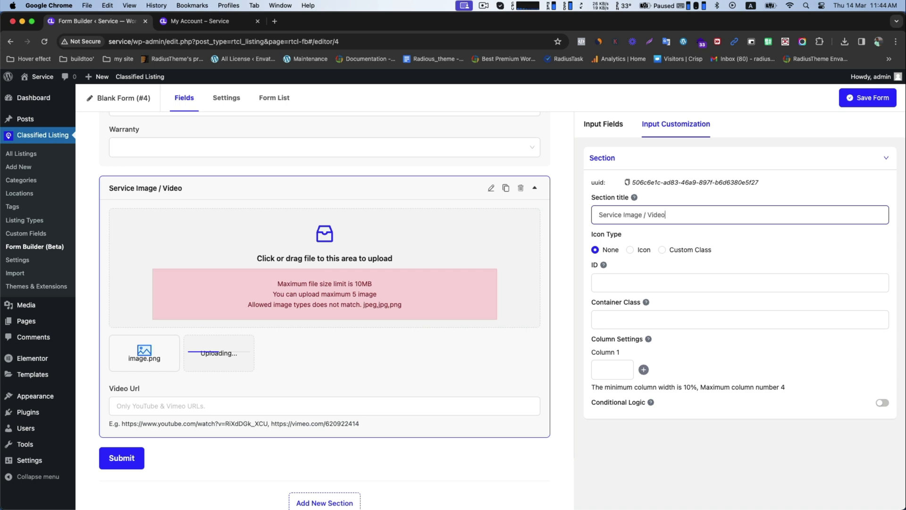
Add a new section below Service Image / Video and place the Phone, Address and Map preset fields in it
{"action": "scroll", "coordinate": [311, 467], "scroll_direction": "down", "scroll_amount": 2}
{"action": "left_click", "coordinate": [311, 466]}
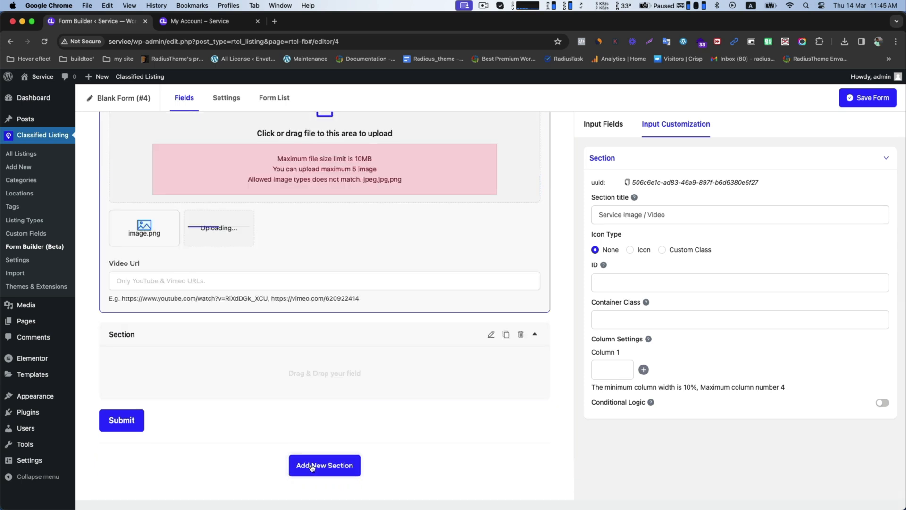
{"action": "left_click", "coordinate": [608, 130]}
{"action": "scroll", "coordinate": [698, 332], "scroll_direction": "up", "scroll_amount": 1}
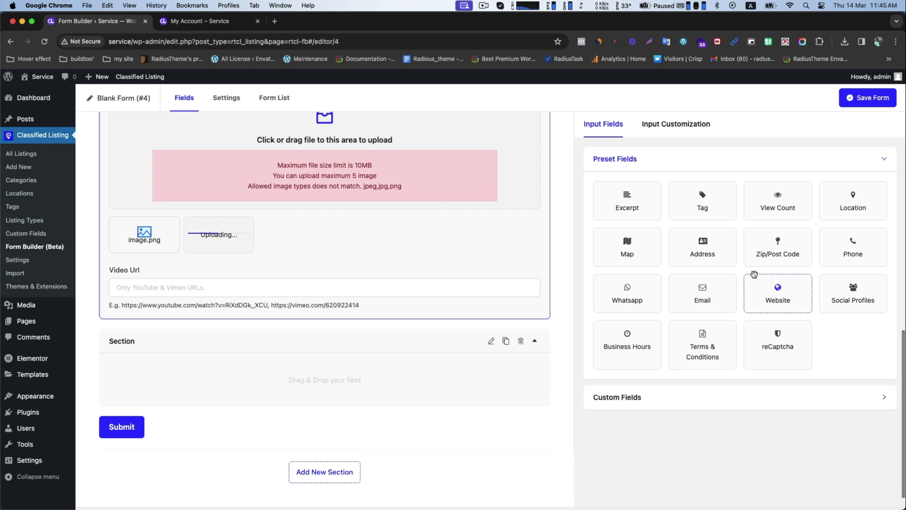
{"action": "left_click_drag", "start_coordinate": [853, 244], "coordinate": [258, 371]}
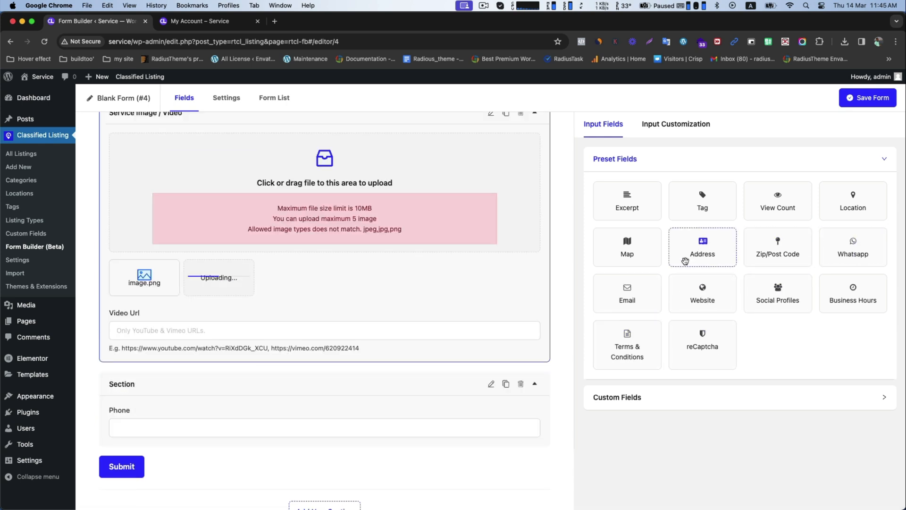
{"action": "left_click_drag", "start_coordinate": [690, 253], "coordinate": [310, 382]}
{"action": "left_click_drag", "start_coordinate": [627, 247], "coordinate": [324, 373]}
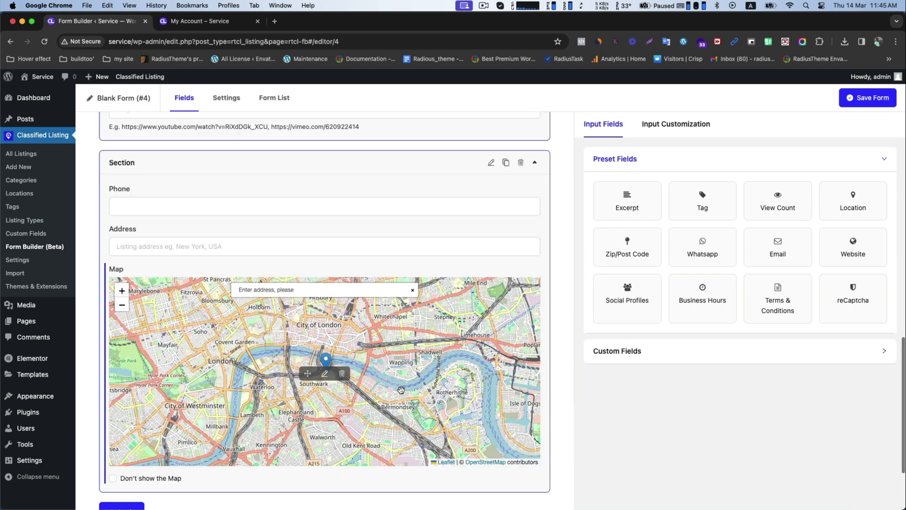
Place the Tag preset field below the Description in the Service Details section
{"action": "scroll", "coordinate": [402, 394], "scroll_direction": "up", "scroll_amount": 5}
{"action": "scroll", "coordinate": [402, 393], "scroll_direction": "up", "scroll_amount": 5}
{"action": "left_click_drag", "start_coordinate": [703, 201], "coordinate": [155, 332]}
Rename the form as Service Listing and save it
{"action": "scroll", "coordinate": [156, 332], "scroll_direction": "up", "scroll_amount": 6}
{"action": "left_click", "coordinate": [119, 98]}
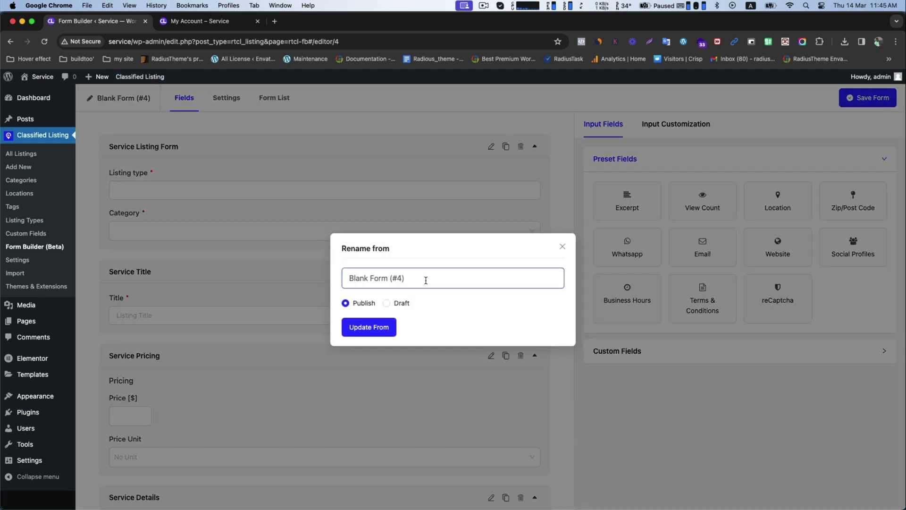
{"action": "left_click_drag", "start_coordinate": [425, 279], "coordinate": [227, 271]}
{"action": "type", "text": "Service Listing"}
{"action": "left_click", "coordinate": [368, 327]}
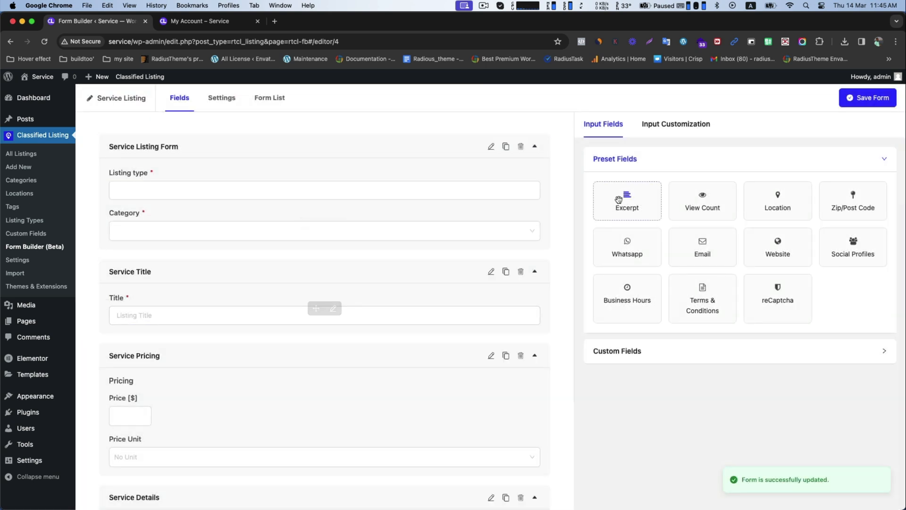
{"action": "left_click", "coordinate": [852, 97]}
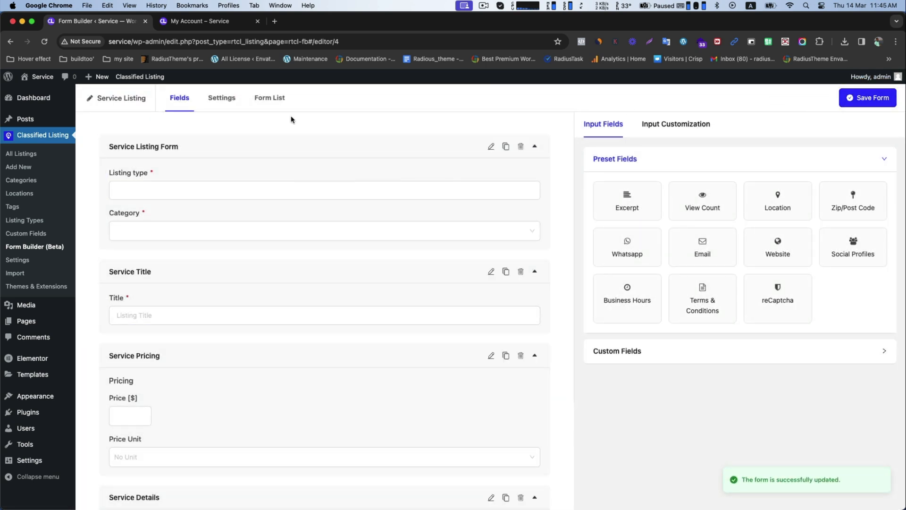
Make Service Listing the default form in the form list and delete the Test form
{"action": "left_click", "coordinate": [267, 103]}
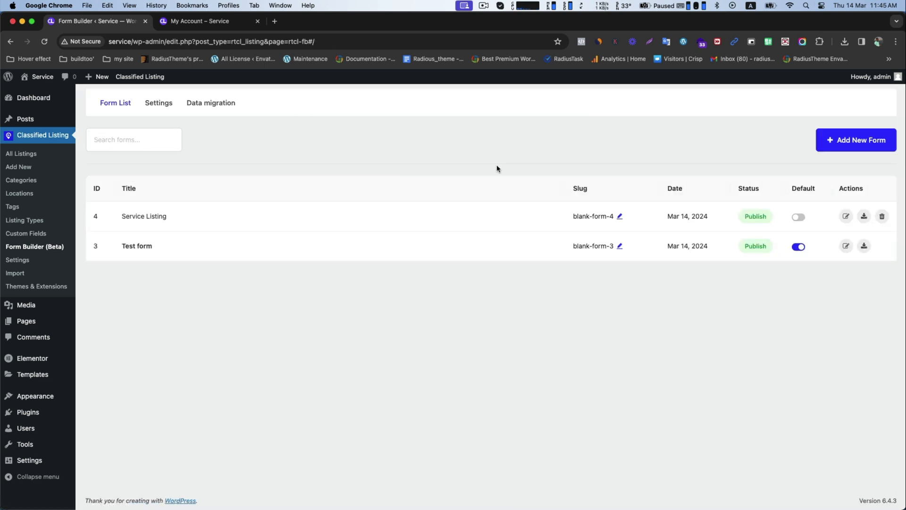
{"action": "left_click", "coordinate": [798, 218]}
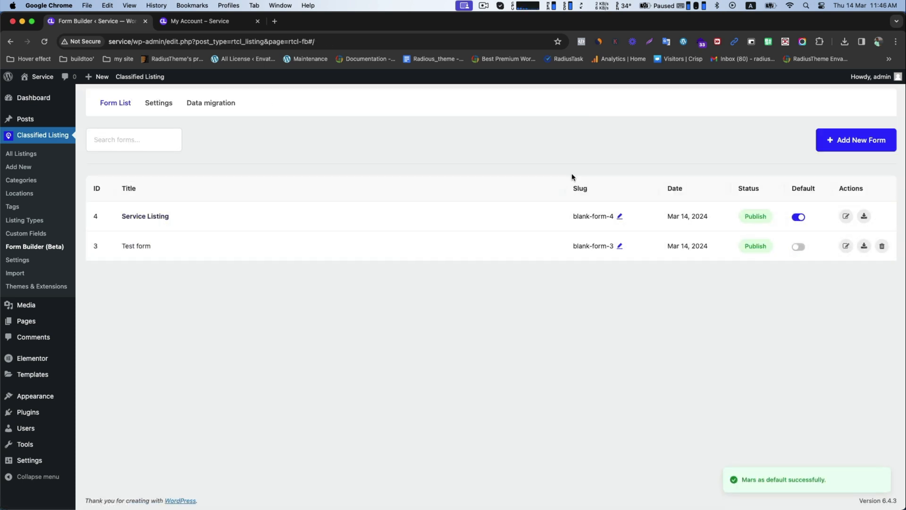
{"action": "left_click", "coordinate": [881, 245]}
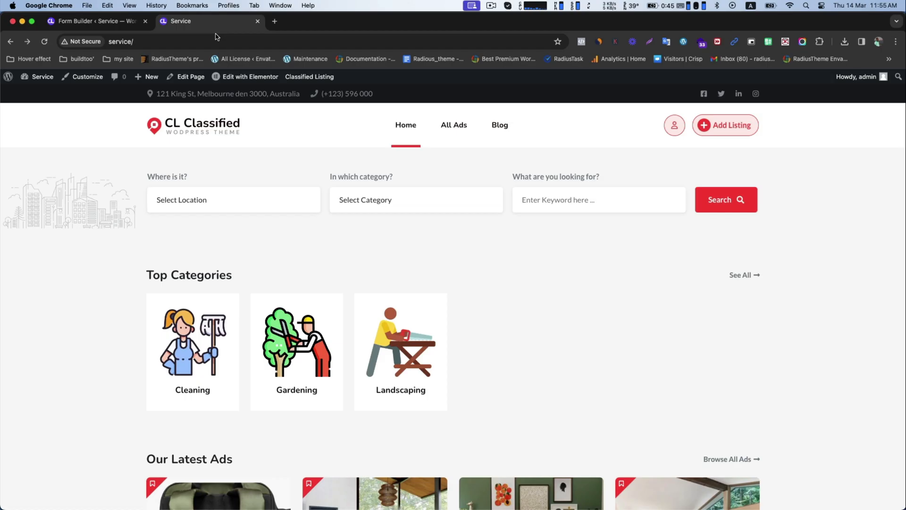
Open the site's listing submission page, choose the Service listing type and look through the category options
{"action": "left_click", "coordinate": [733, 129]}
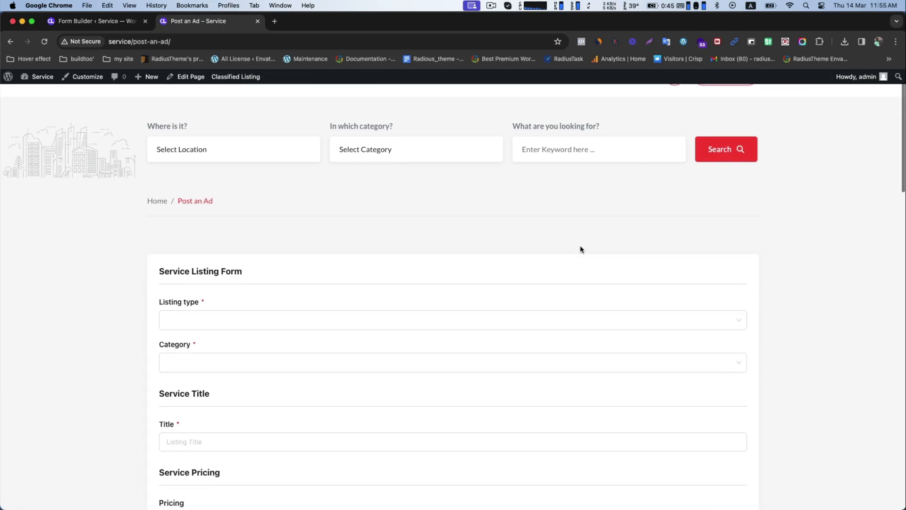
{"action": "scroll", "coordinate": [581, 249], "scroll_direction": "down", "scroll_amount": 2}
{"action": "left_click", "coordinate": [216, 237]}
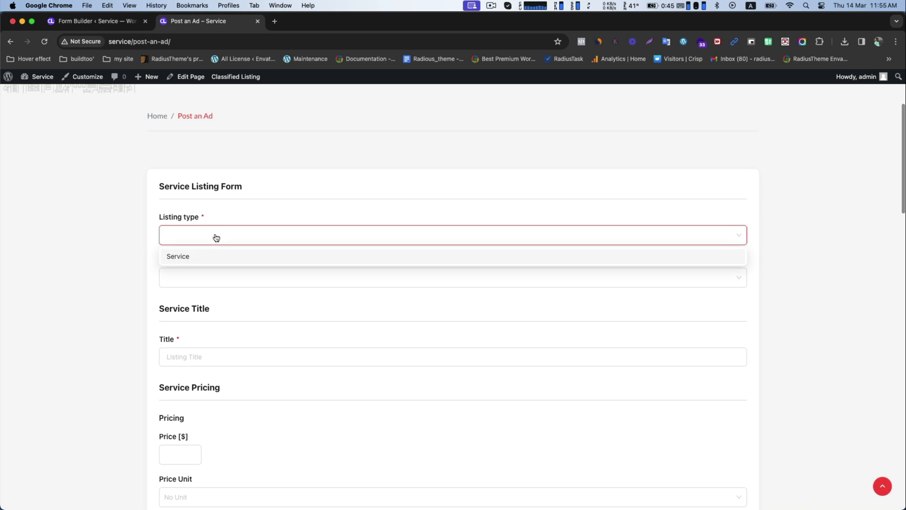
{"action": "left_click", "coordinate": [177, 256]}
{"action": "left_click", "coordinate": [174, 278]}
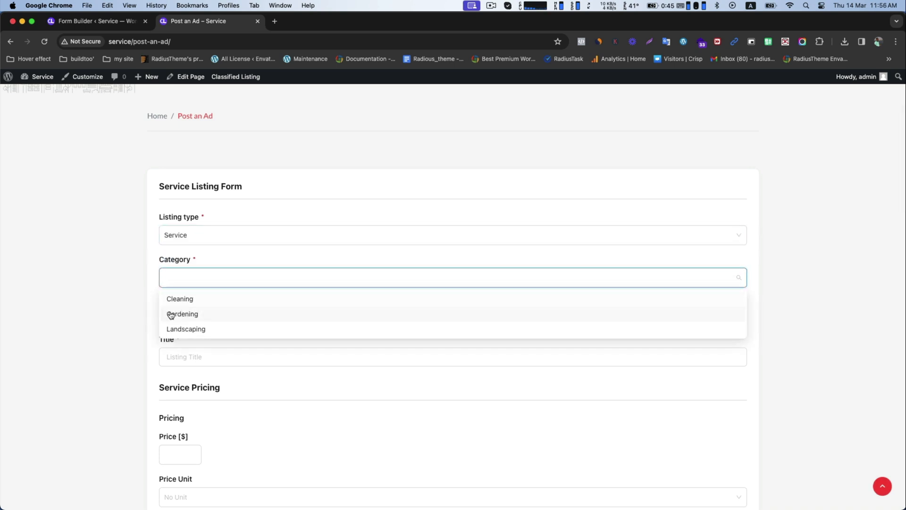
{"action": "left_click", "coordinate": [141, 289]}
Examine the submission form's sections, from the listing type and service details down to the contact fields and map
{"action": "left_click_drag", "start_coordinate": [159, 184], "coordinate": [265, 191]}
{"action": "scroll", "coordinate": [257, 193], "scroll_direction": "down", "scroll_amount": 2}
{"action": "scroll", "coordinate": [210, 233], "scroll_direction": "down", "scroll_amount": 1}
{"action": "left_click_drag", "start_coordinate": [160, 217], "coordinate": [242, 237]}
{"action": "scroll", "coordinate": [242, 237], "scroll_direction": "down", "scroll_amount": 3}
{"action": "left_click_drag", "start_coordinate": [159, 265], "coordinate": [244, 266]}
{"action": "scroll", "coordinate": [244, 266], "scroll_direction": "down", "scroll_amount": 3}
{"action": "left_click", "coordinate": [251, 306]}
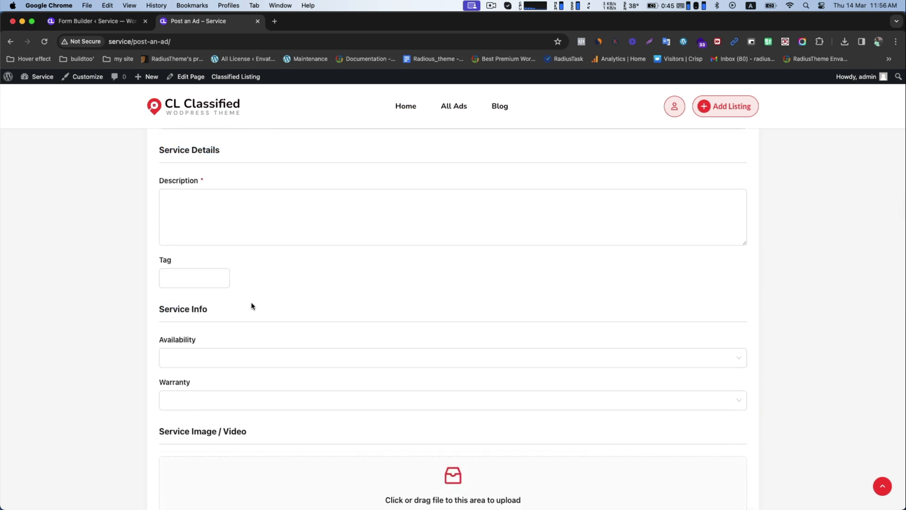
{"action": "scroll", "coordinate": [251, 306], "scroll_direction": "down", "scroll_amount": 10}
{"action": "scroll", "coordinate": [269, 307], "scroll_direction": "up", "scroll_amount": 3}
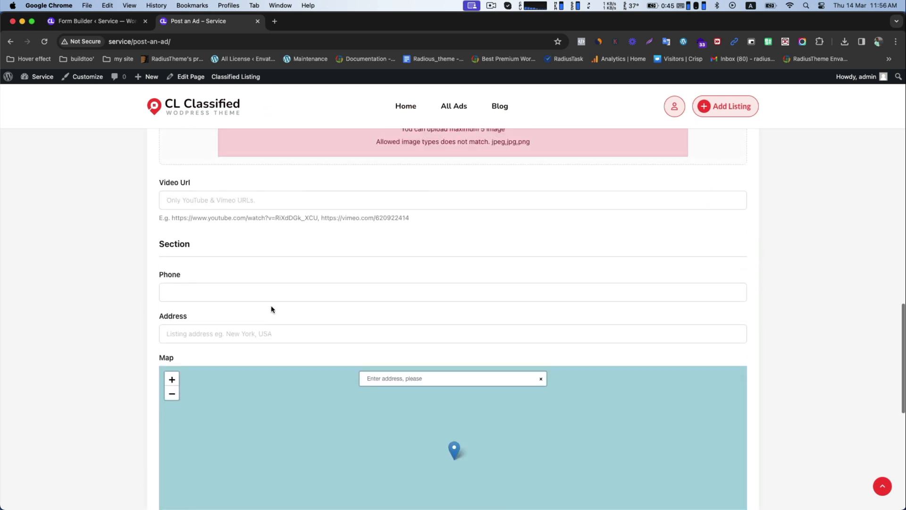
{"action": "scroll", "coordinate": [271, 309], "scroll_direction": "down", "scroll_amount": 5}
{"action": "scroll", "coordinate": [271, 309], "scroll_direction": "up", "scroll_amount": 20}
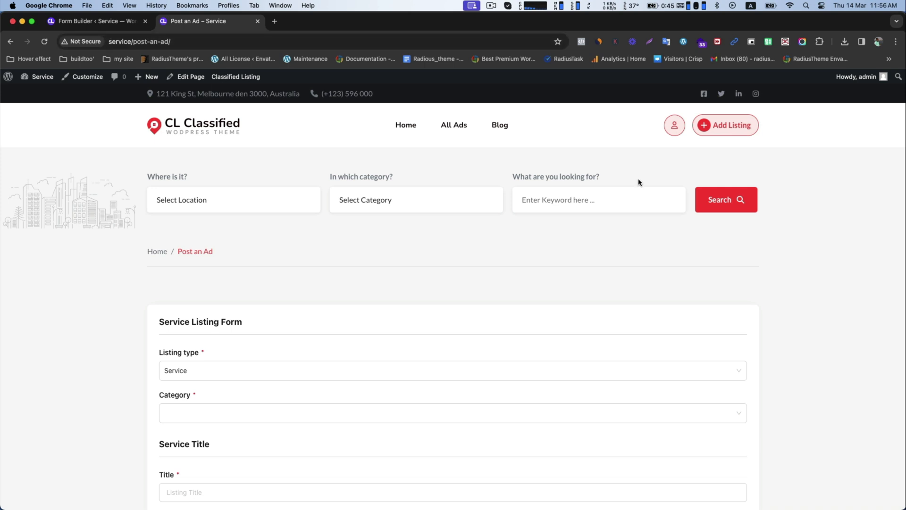
Start a new listing from the home page with listing type Service and category Cleaning
{"action": "left_click", "coordinate": [412, 126]}
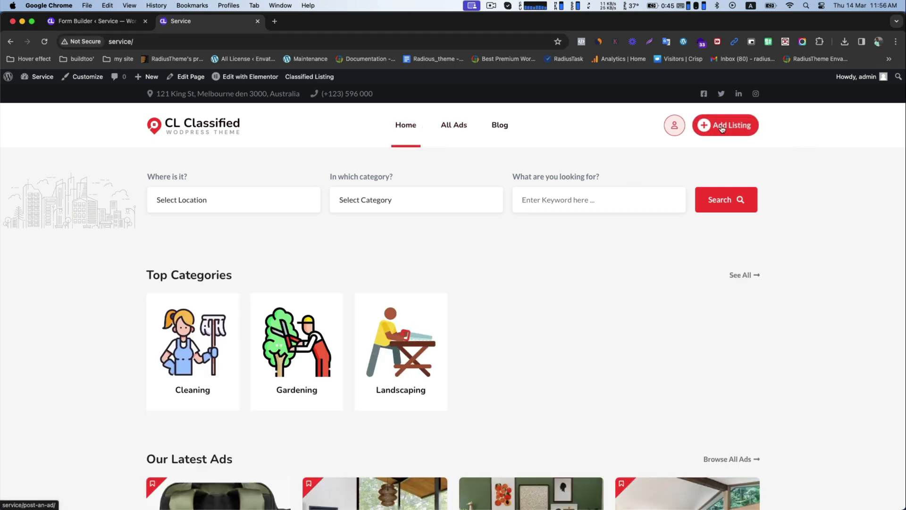
{"action": "left_click", "coordinate": [723, 128]}
{"action": "left_click", "coordinate": [188, 375]}
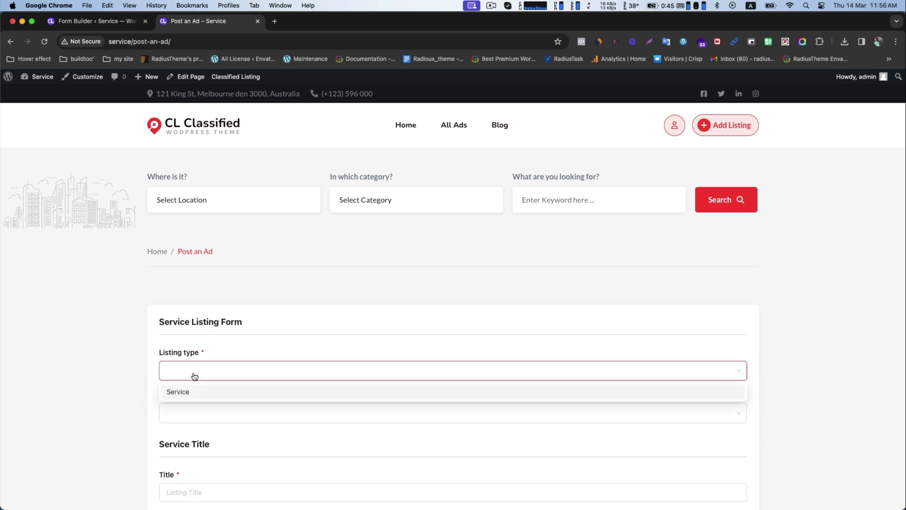
{"action": "scroll", "coordinate": [189, 358], "scroll_direction": "down", "scroll_amount": 3}
{"action": "left_click", "coordinate": [192, 325]}
{"action": "left_click", "coordinate": [207, 344]}
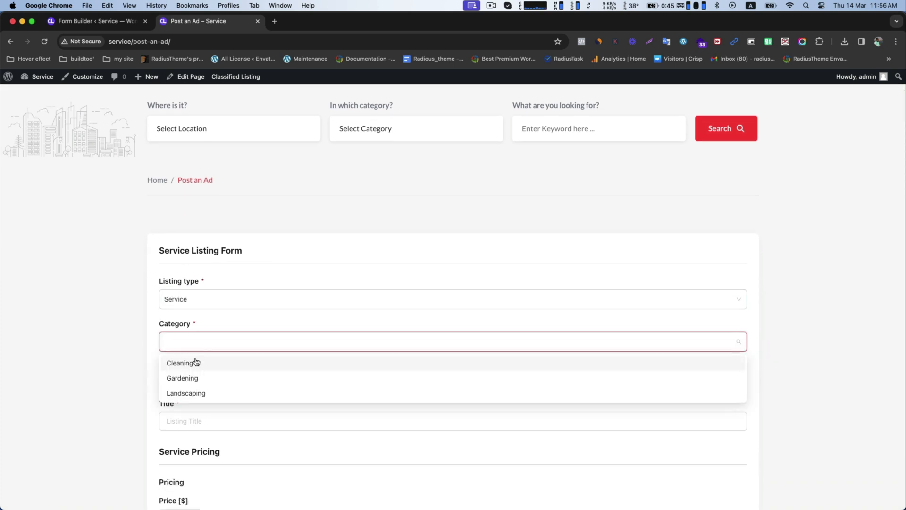
{"action": "left_click", "coordinate": [193, 364]}
Title the listing Cleaning Service in Arizona and set its price to $200 with the unit Day (per day)
{"action": "left_click", "coordinate": [221, 415]}
{"action": "scroll", "coordinate": [305, 373], "scroll_direction": "down", "scroll_amount": 3}
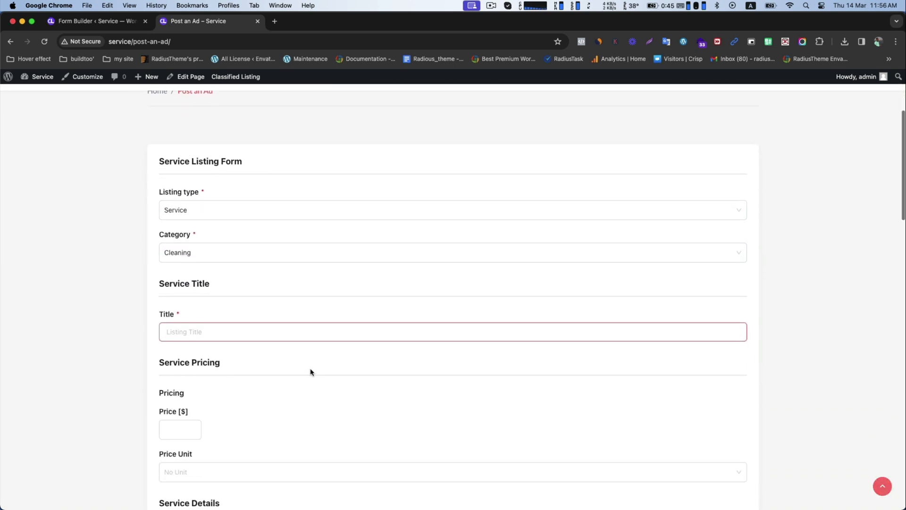
{"action": "type", "text": "Cleaning Service in Arizona"}
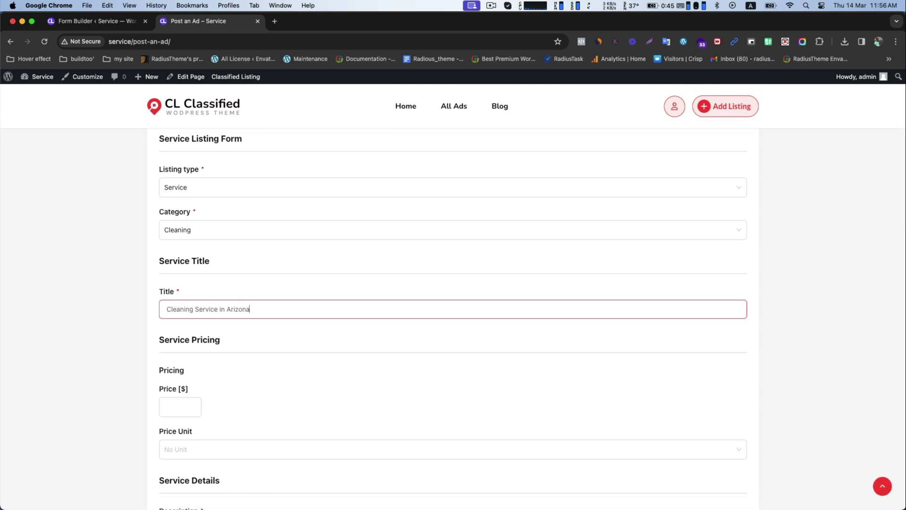
{"action": "scroll", "coordinate": [182, 474], "scroll_direction": "down", "scroll_amount": 2}
{"action": "left_click", "coordinate": [172, 320]}
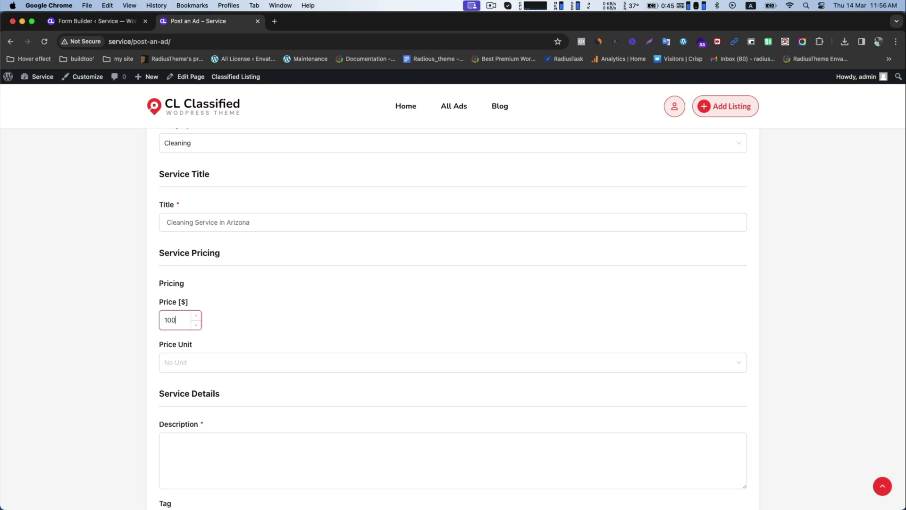
{"action": "type", "text": "200"}
{"action": "left_click", "coordinate": [178, 363]}
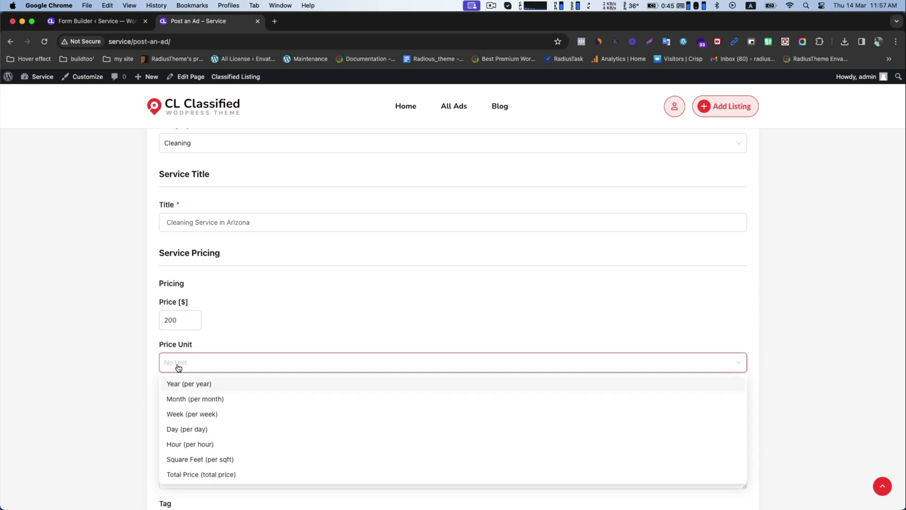
{"action": "left_click", "coordinate": [186, 429]}
Fill the description with the sentence "Input your service details here." repeated about twenty times
{"action": "scroll", "coordinate": [202, 326], "scroll_direction": "down", "scroll_amount": 2}
{"action": "left_click", "coordinate": [188, 332]}
{"action": "type", "text": "Input your"}
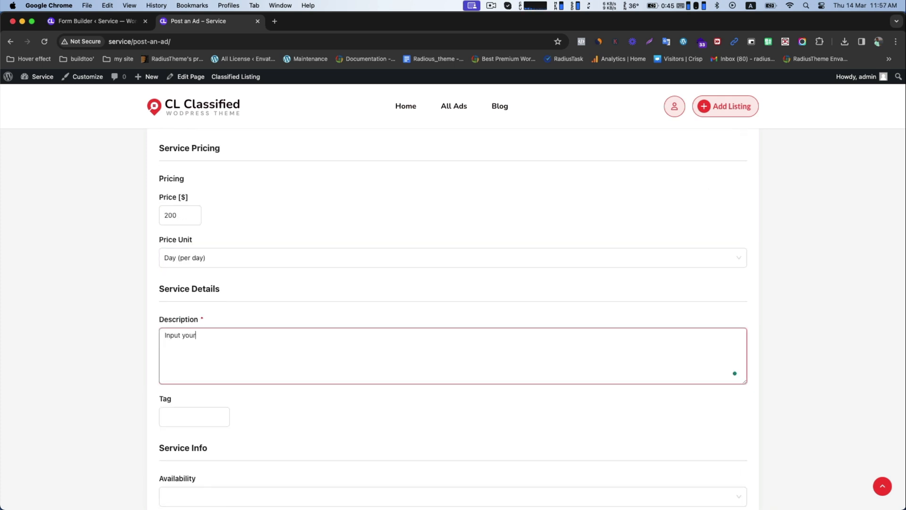
{"action": "type", "text": " service details here."}
{"action": "key", "text": "super+a"}
{"action": "key", "text": "super+c"}
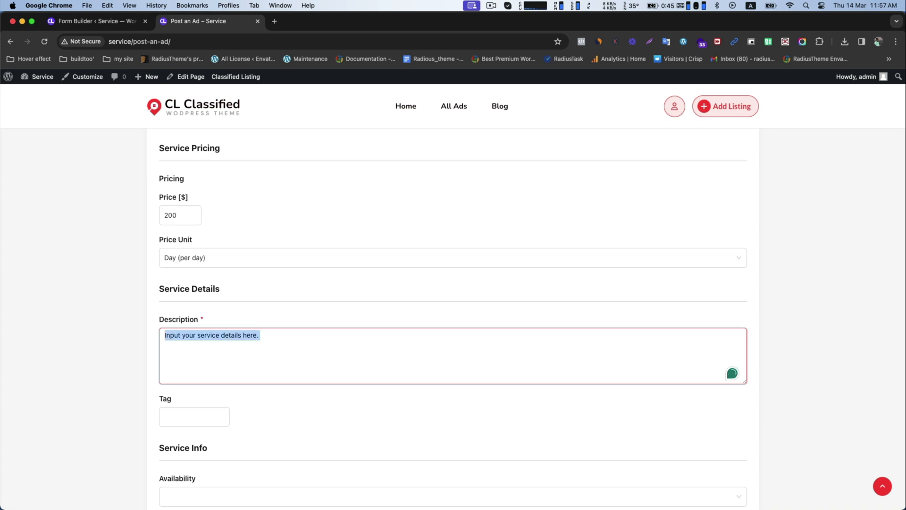
{"action": "key", "text": "super+v"}
{"action": "key", "text": "super+v"}
{"action": "key", "text": "super+v"}
{"action": "key", "text": "super+v"}
{"action": "key", "text": "super+v"}
{"action": "key", "text": "super+v"}
{"action": "key", "text": "super+v"}
{"action": "key", "text": "super+v"}
{"action": "key", "text": "super+v"}
{"action": "key", "text": "super+v"}
{"action": "key", "text": "super+v"}
{"action": "key", "text": "super+v"}
{"action": "key", "text": "super+v"}
{"action": "key", "text": "super+v"}
{"action": "key", "text": "super+v"}
{"action": "key", "text": "super+v"}
{"action": "key", "text": "super+v"}
{"action": "key", "text": "super+v"}
{"action": "key", "text": "super+v"}
{"action": "key", "text": "super+v"}
Add the tags house cleaning and window cleaning to the listing
{"action": "scroll", "coordinate": [175, 238], "scroll_direction": "down", "scroll_amount": 4}
{"action": "left_click", "coordinate": [175, 238]}
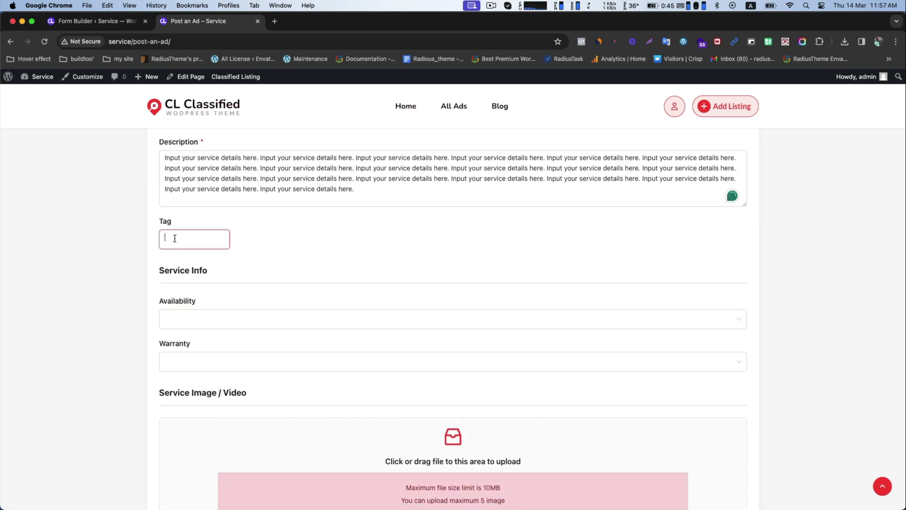
{"action": "type", "text": "house cleaning"}
{"action": "key", "text": "Return"}
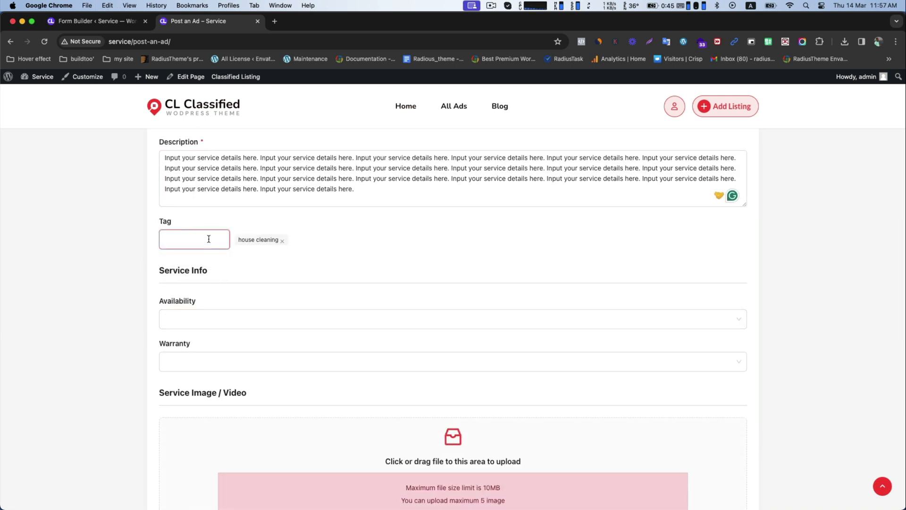
{"action": "type", "text": "windo"}
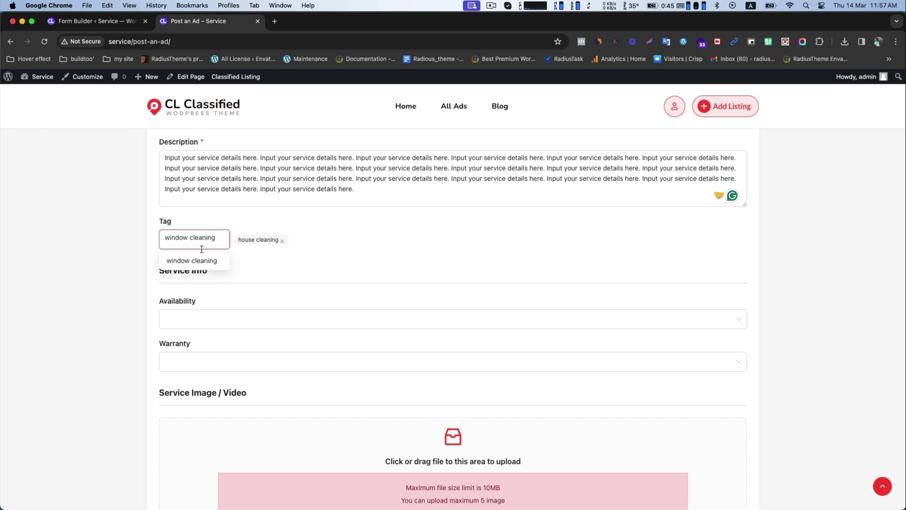
{"action": "type", "text": "w cleaning"}
{"action": "key", "text": "Return"}
Set the listing's availability to 2 Day Notice and its warranty to Full Warranty
{"action": "left_click", "coordinate": [241, 320]}
{"action": "left_click", "coordinate": [170, 373]}
{"action": "left_click", "coordinate": [241, 362]}
{"action": "scroll", "coordinate": [174, 296], "scroll_direction": "down", "scroll_amount": 3}
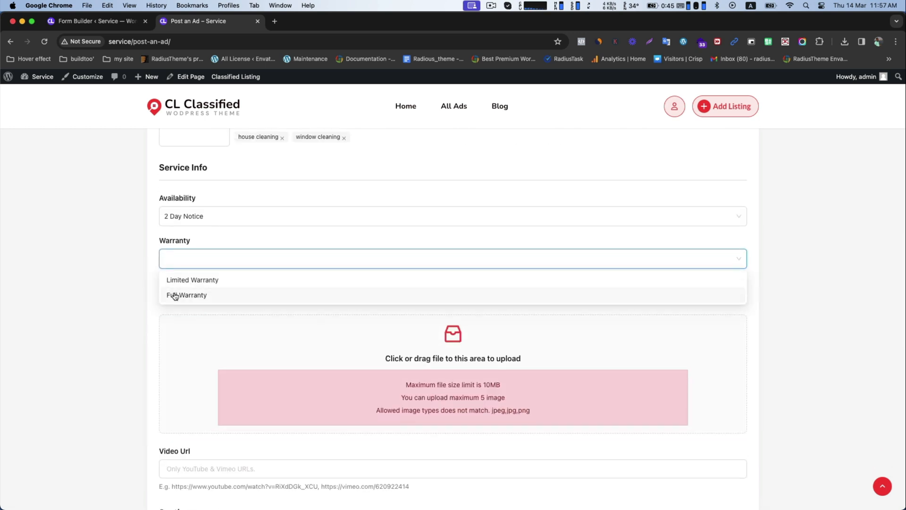
{"action": "left_click", "coordinate": [174, 295]}
Upload cleaning service.png from the Downloads folder as the service image
{"action": "scroll", "coordinate": [176, 236], "scroll_direction": "down", "scroll_amount": 3}
{"action": "left_click", "coordinate": [405, 245]}
{"action": "left_click", "coordinate": [327, 212]}
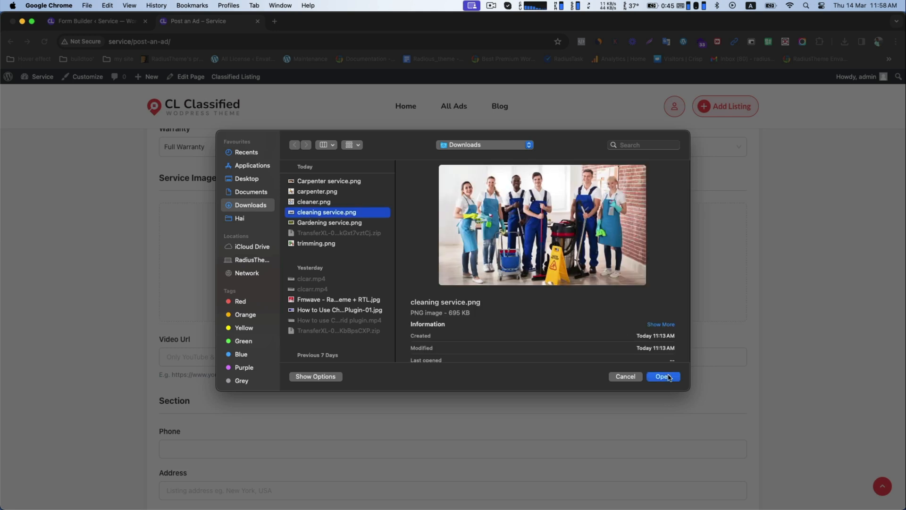
{"action": "left_click", "coordinate": [663, 376]}
Enter the contact phone number, set the address to Arizona and locate Arizona on the listing's map
{"action": "scroll", "coordinate": [562, 375], "scroll_direction": "down", "scroll_amount": 5}
{"action": "left_click", "coordinate": [263, 245]}
{"action": "type", "text": "3534545"}
{"action": "left_click", "coordinate": [247, 283]}
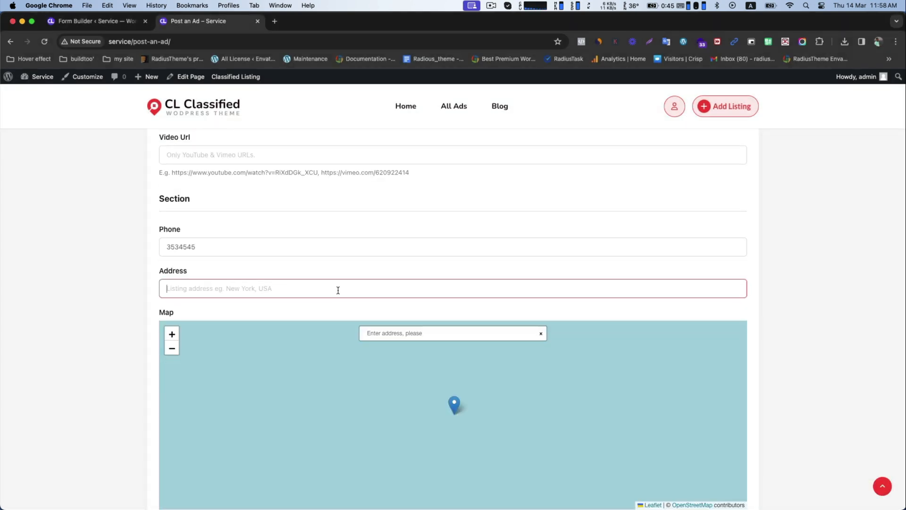
{"action": "type", "text": "Al"}
{"action": "key", "text": "super+a"}
{"action": "key", "text": "super+c"}
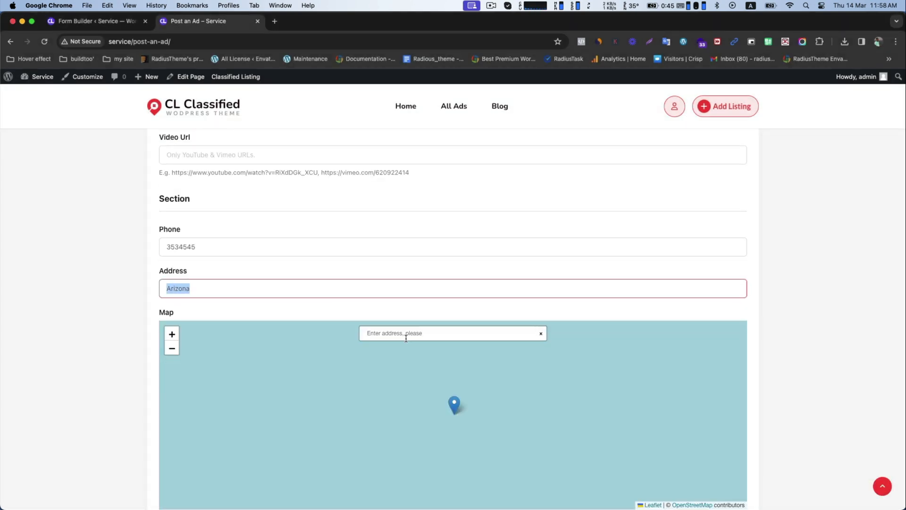
{"action": "left_click", "coordinate": [406, 338]}
{"action": "key", "text": "super+v"}
{"action": "left_click", "coordinate": [406, 349]}
{"action": "scroll", "coordinate": [817, 364], "scroll_direction": "down", "scroll_amount": 6}
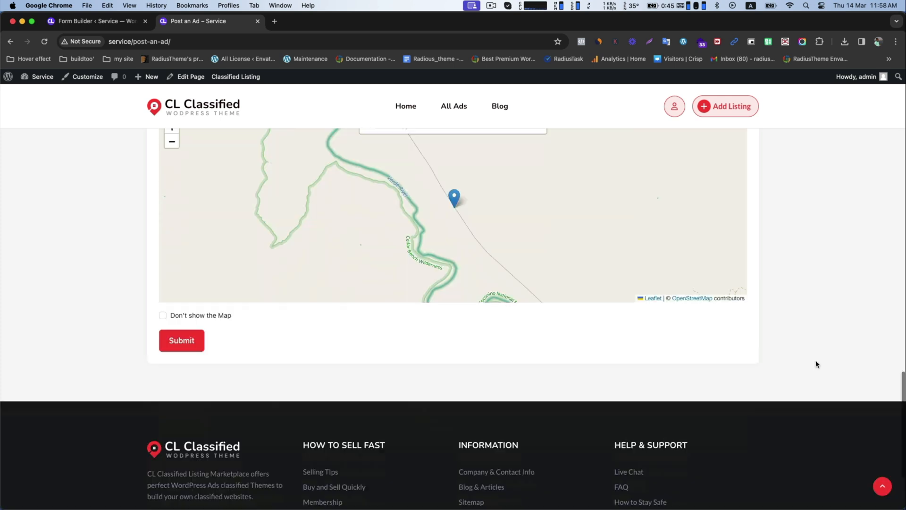
Submit the Arizona cleaning listing and check its status in My Listings
{"action": "left_click", "coordinate": [195, 253]}
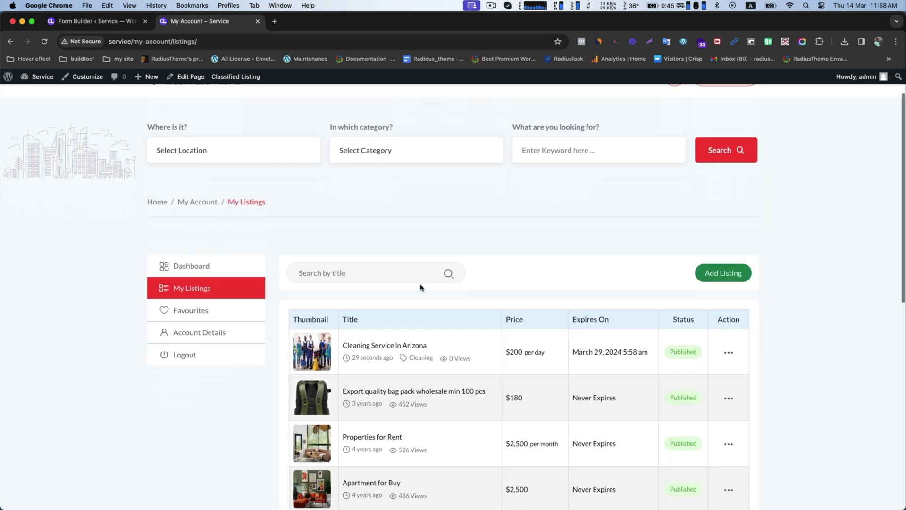
{"action": "scroll", "coordinate": [415, 273], "scroll_direction": "down", "scroll_amount": 3}
{"action": "left_click_drag", "start_coordinate": [671, 229], "coordinate": [707, 232]}
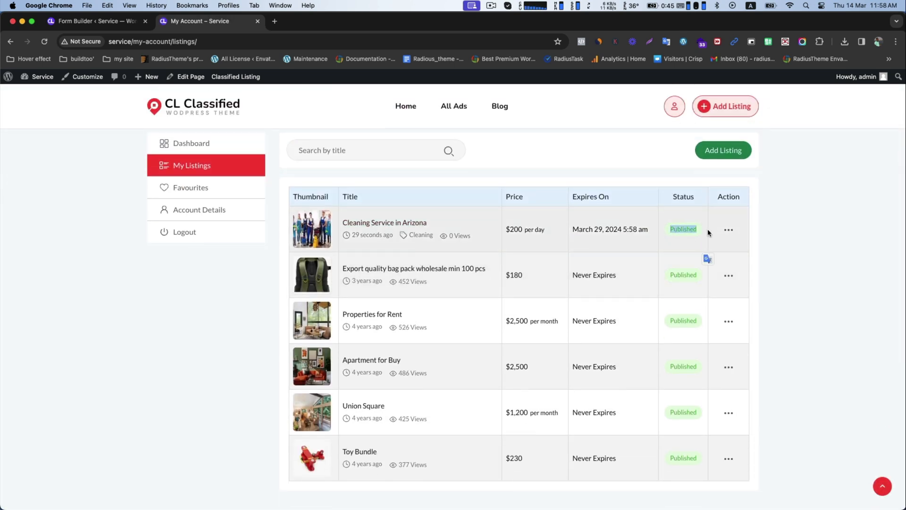
Find the Cleaning Service in Arizona listing among all ads and open its detail page
{"action": "scroll", "coordinate": [667, 245], "scroll_direction": "up", "scroll_amount": 4}
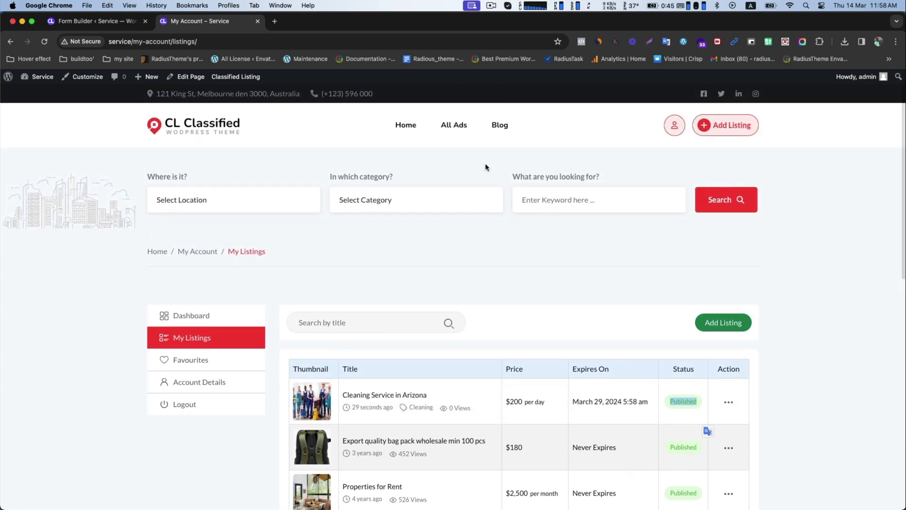
{"action": "left_click", "coordinate": [451, 125]}
{"action": "scroll", "coordinate": [454, 165], "scroll_direction": "down", "scroll_amount": 2}
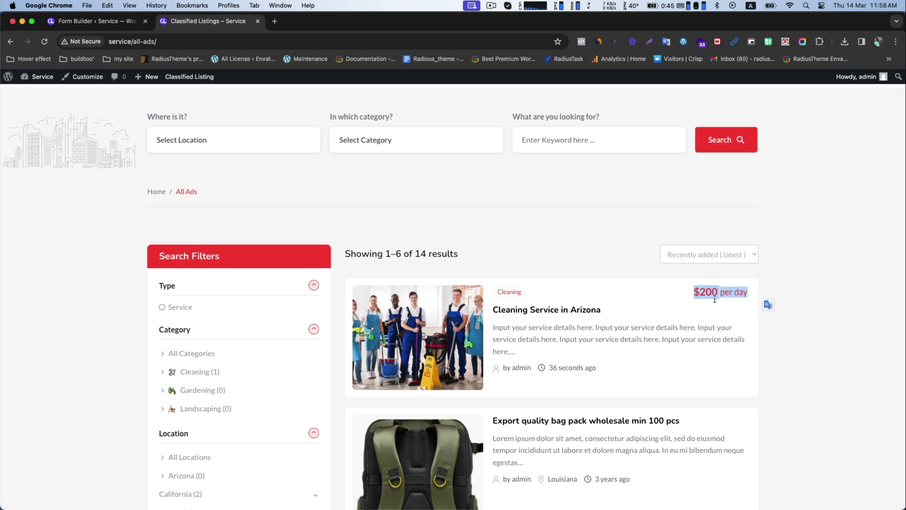
{"action": "left_click", "coordinate": [524, 310]}
{"action": "scroll", "coordinate": [523, 314], "scroll_direction": "down", "scroll_amount": 5}
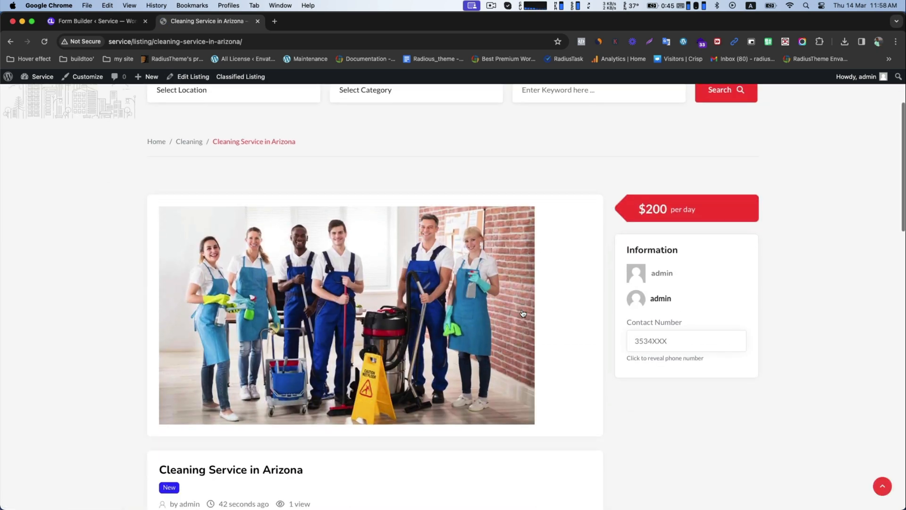
Examine the Arizona cleaning listing's title, warranty, availability, map location and price on its detail page
{"action": "scroll", "coordinate": [523, 313], "scroll_direction": "down", "scroll_amount": 3}
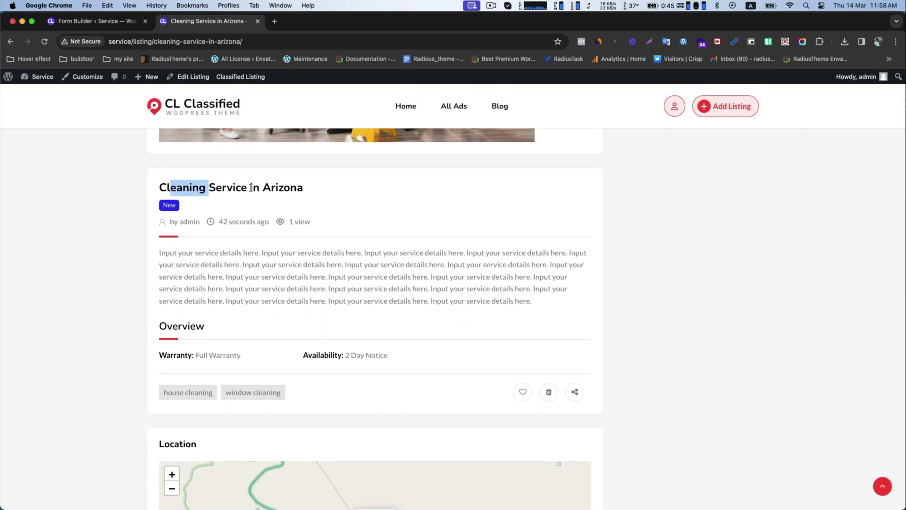
{"action": "left_click_drag", "start_coordinate": [251, 188], "coordinate": [306, 193]}
{"action": "scroll", "coordinate": [331, 208], "scroll_direction": "down", "scroll_amount": 2}
{"action": "left_click_drag", "start_coordinate": [181, 257], "coordinate": [256, 260]}
{"action": "left_click_drag", "start_coordinate": [341, 256], "coordinate": [414, 258]}
{"action": "scroll", "coordinate": [415, 261], "scroll_direction": "down", "scroll_amount": 2}
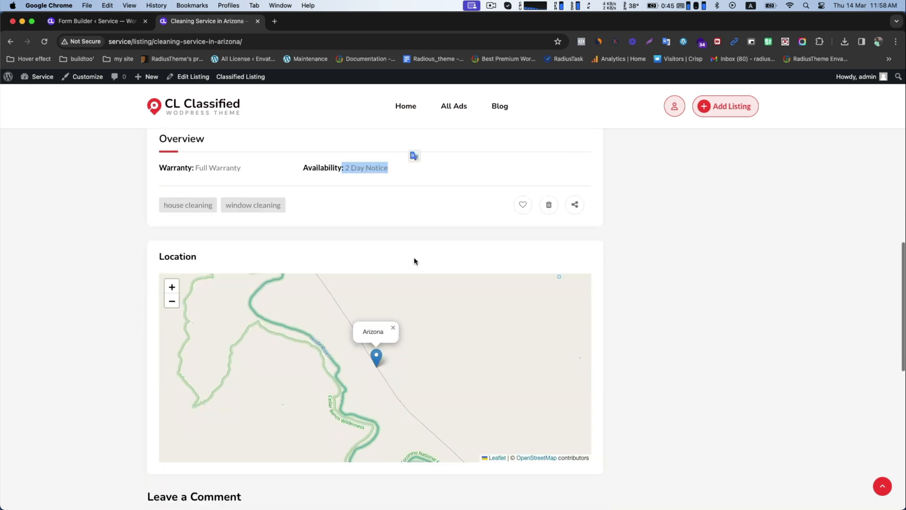
{"action": "scroll", "coordinate": [415, 261], "scroll_direction": "down", "scroll_amount": 2}
{"action": "scroll", "coordinate": [679, 295], "scroll_direction": "up", "scroll_amount": 1}
{"action": "scroll", "coordinate": [661, 312], "scroll_direction": "down", "scroll_amount": 4}
{"action": "scroll", "coordinate": [660, 310], "scroll_direction": "up", "scroll_amount": 15}
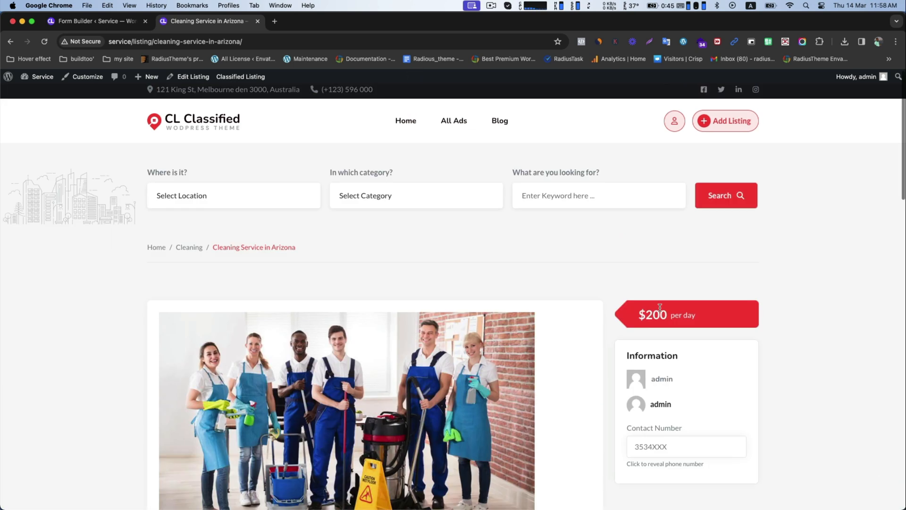
{"action": "scroll", "coordinate": [660, 307], "scroll_direction": "down", "scroll_amount": 3}
{"action": "scroll", "coordinate": [659, 300], "scroll_direction": "up", "scroll_amount": 4}
Start a new Service listing in the Gardening category titled "Gardening & Landscaping Service in California"
{"action": "left_click", "coordinate": [456, 124]}
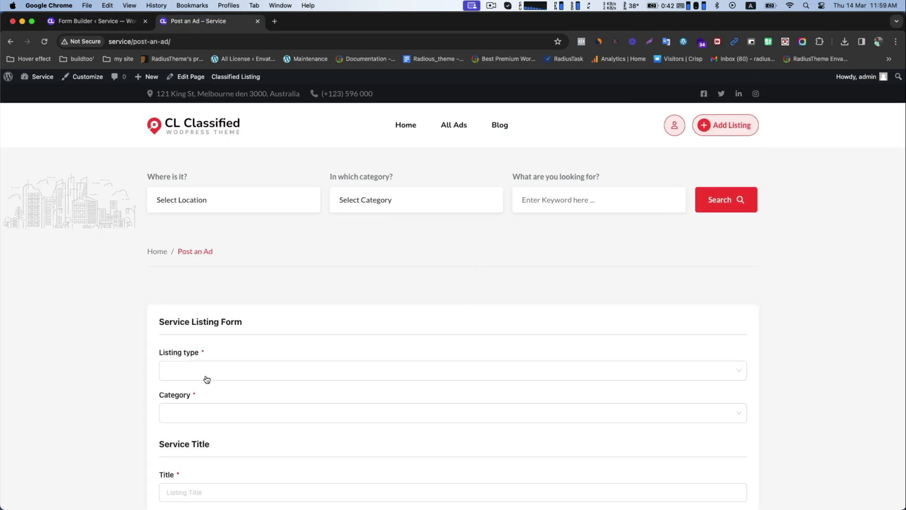
{"action": "left_click", "coordinate": [203, 373]}
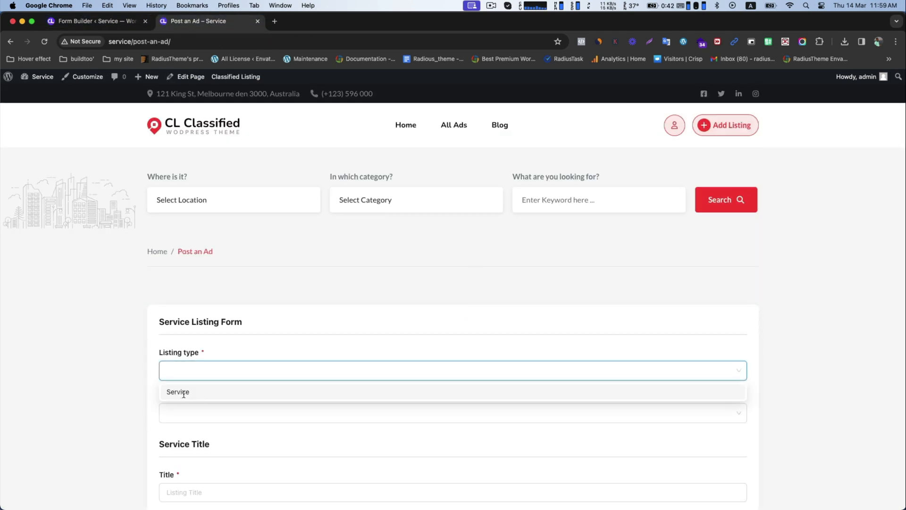
{"action": "left_click", "coordinate": [184, 394]}
{"action": "scroll", "coordinate": [182, 306], "scroll_direction": "down", "scroll_amount": 3}
{"action": "left_click", "coordinate": [178, 261]}
{"action": "left_click", "coordinate": [182, 295]}
{"action": "left_click", "coordinate": [178, 342]}
{"action": "type", "text": "Gardening & Landscaping Service in California"}
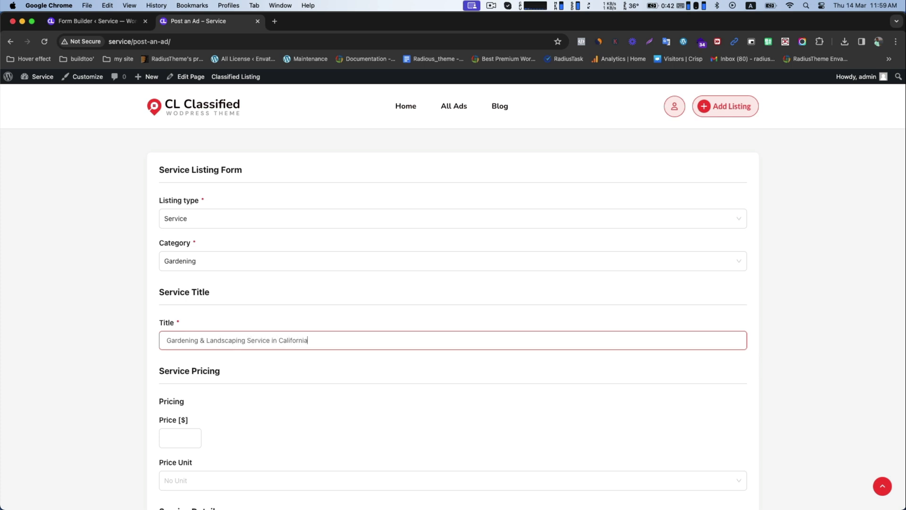
Set the gardening listing's price to $100 with the unit Hour (per hour)
{"action": "left_click", "coordinate": [164, 433]}
{"action": "type", "text": "100"}
{"action": "scroll", "coordinate": [182, 377], "scroll_direction": "down", "scroll_amount": 3}
{"action": "left_click", "coordinate": [182, 348]}
{"action": "left_click", "coordinate": [193, 429]}
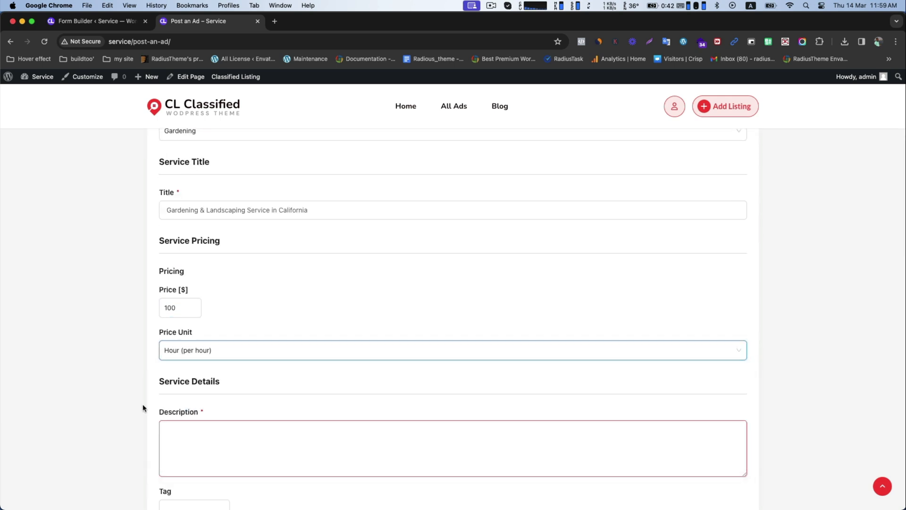
Fill several lines of the description with repeated copies of "Input your gardening service details here."
{"action": "scroll", "coordinate": [212, 377], "scroll_direction": "down", "scroll_amount": 3}
{"action": "left_click", "coordinate": [244, 317]}
{"action": "type", "text": "Input your ga"}
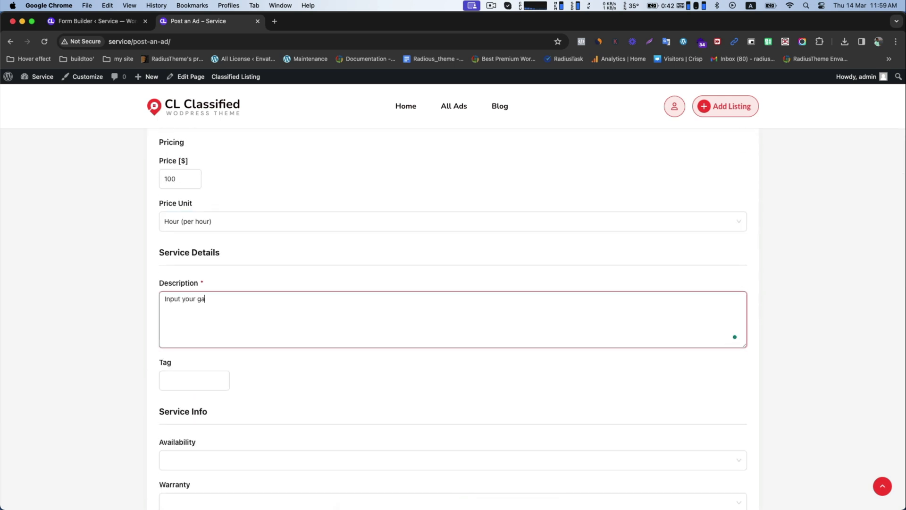
{"action": "type", "text": "rdening service details here."}
{"action": "key", "text": "super+a"}
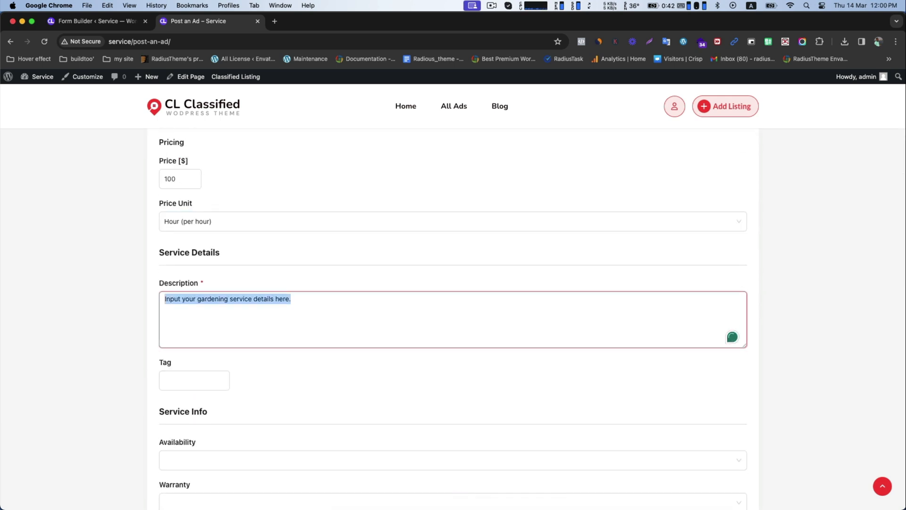
{"action": "key", "text": "super+c"}
{"action": "key", "text": "Right"}
{"action": "key", "text": "super+v"}
{"action": "key", "text": "super+v"}
{"action": "key", "text": "super+v"}
{"action": "key", "text": "super+v"}
{"action": "key", "text": "super+v"}
{"action": "key", "text": "super+v"}
{"action": "key", "text": "super+v"}
{"action": "key", "text": "super+v"}
{"action": "key", "text": "super+v"}
{"action": "key", "text": "super+v"}
{"action": "key", "text": "super+v"}
{"action": "key", "text": "super+v"}
{"action": "key", "text": "super+v"}
{"action": "key", "text": "super+v"}
{"action": "key", "text": "super+v"}
{"action": "key", "text": "super+v"}
{"action": "key", "text": "super+v"}
{"action": "key", "text": "super+v"}
{"action": "key", "text": "super+v"}
{"action": "key", "text": "super+v"}
Add the tags gardening and Landscaping to the listing
{"action": "scroll", "coordinate": [181, 221], "scroll_direction": "down", "scroll_amount": 3}
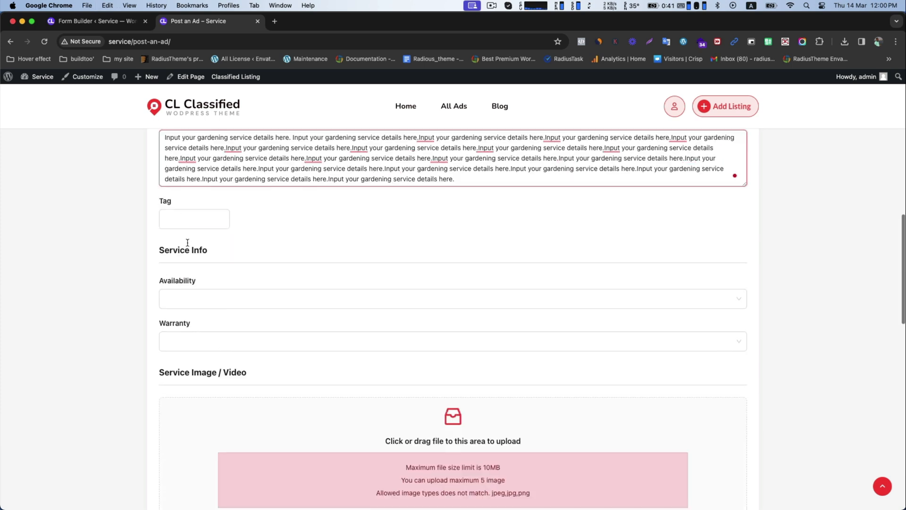
{"action": "left_click", "coordinate": [182, 221]}
{"action": "type", "text": "gardening"}
{"action": "key", "text": "Return"}
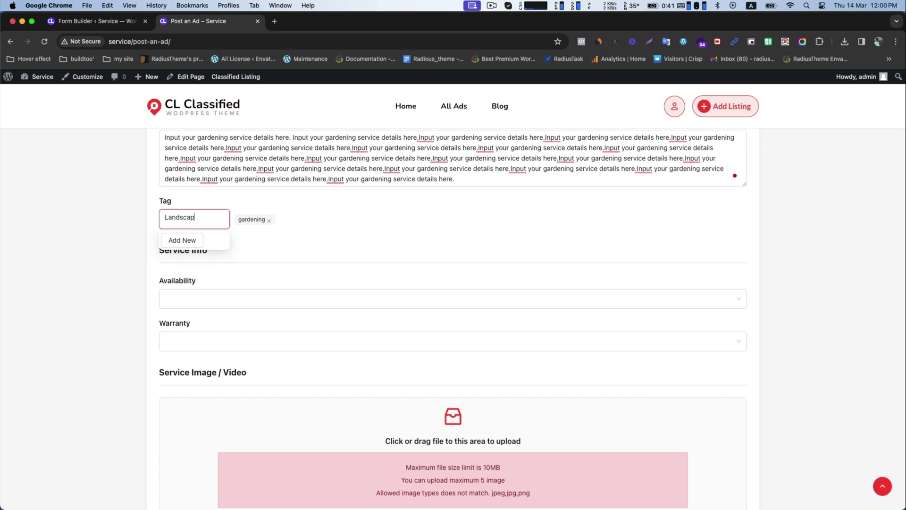
{"action": "type", "text": "Landscaping"}
{"action": "left_click", "coordinate": [176, 242]}
Set the gardening listing's availability to 1 Day Notice and its warranty to Full Warranty
{"action": "left_click", "coordinate": [178, 298]}
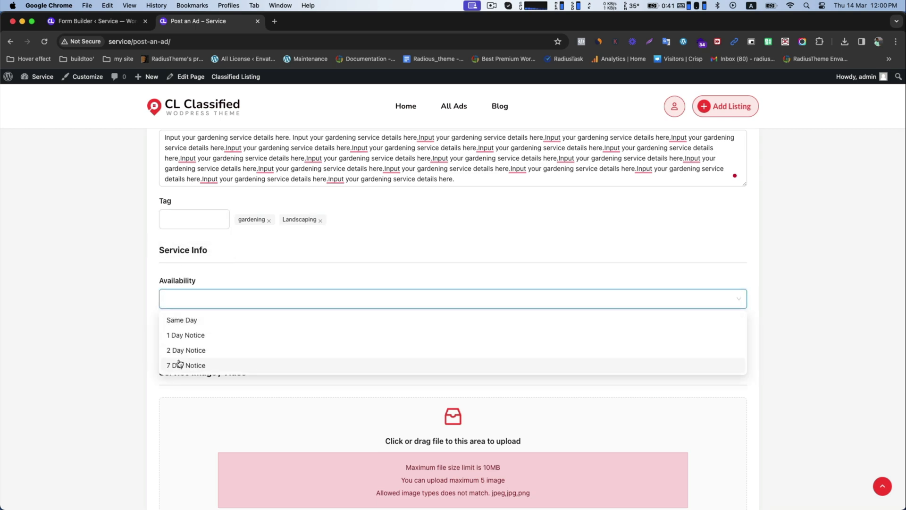
{"action": "left_click", "coordinate": [182, 333]}
{"action": "left_click", "coordinate": [175, 340]}
{"action": "left_click", "coordinate": [182, 377]}
Upload the gardening photo as the service image
{"action": "scroll", "coordinate": [344, 360], "scroll_direction": "down", "scroll_amount": 2}
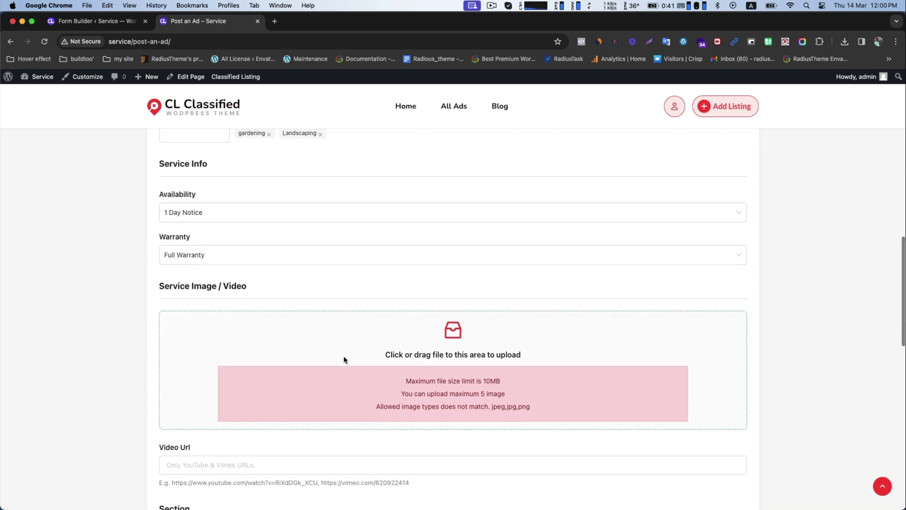
{"action": "left_click", "coordinate": [344, 360]}
{"action": "left_click", "coordinate": [309, 223]}
{"action": "left_click", "coordinate": [658, 379]}
Enter the contact phone number and locate California on the listing's map
{"action": "scroll", "coordinate": [643, 380], "scroll_direction": "down", "scroll_amount": 7}
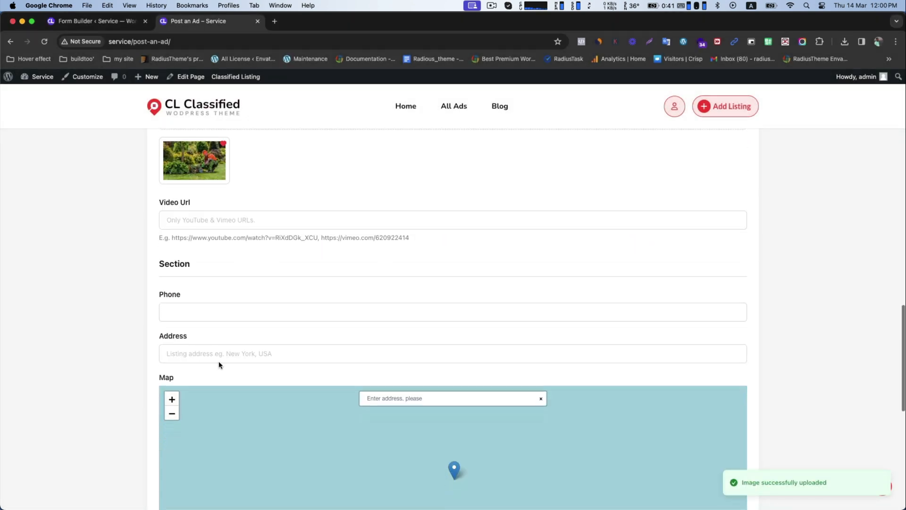
{"action": "left_click", "coordinate": [233, 291]}
{"action": "type", "text": "56457567"}
{"action": "left_click", "coordinate": [240, 333]}
{"action": "left_click", "coordinate": [386, 381]}
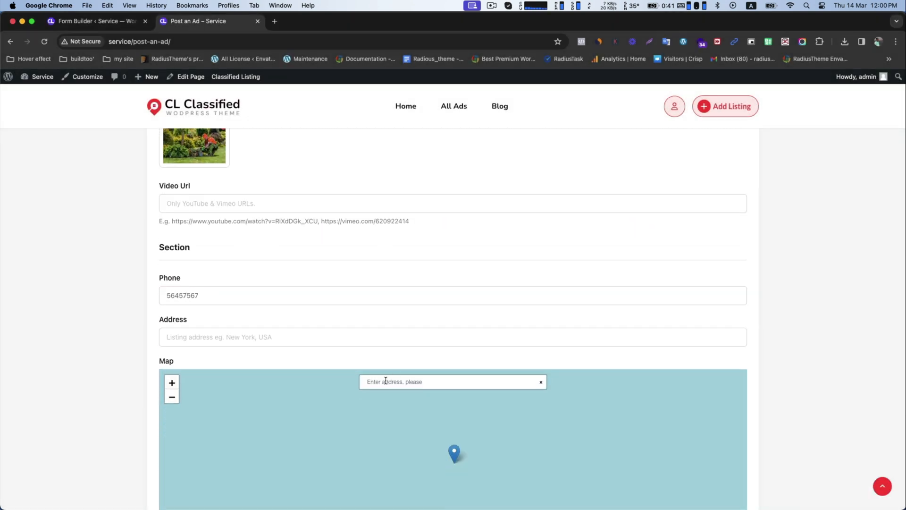
{"action": "type", "text": "California"}
{"action": "left_click", "coordinate": [392, 423]}
Submit the California gardening listing and check how it appears among all ads
{"action": "scroll", "coordinate": [177, 373], "scroll_direction": "down", "scroll_amount": 5}
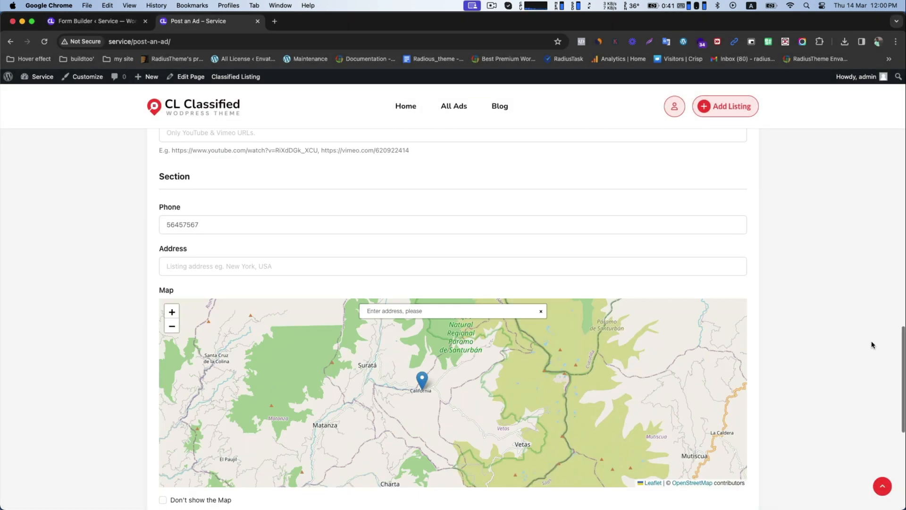
{"action": "left_click", "coordinate": [178, 373]}
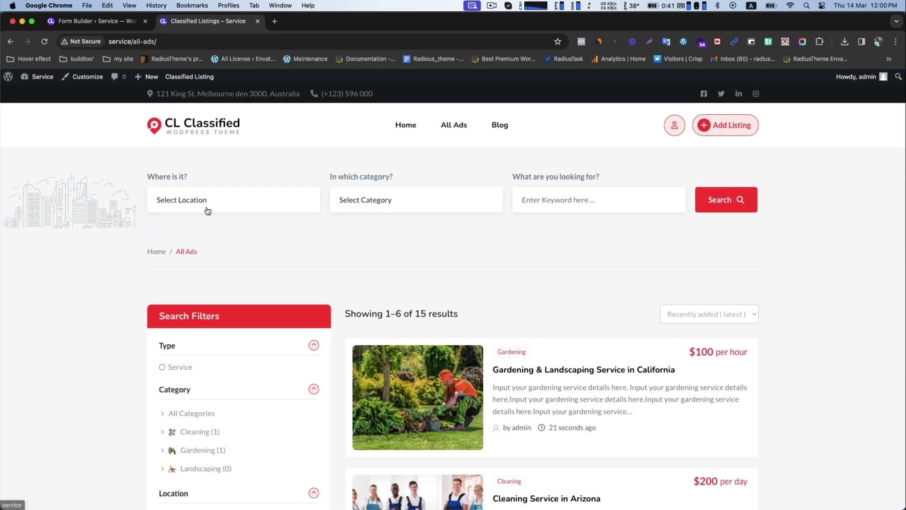
{"action": "scroll", "coordinate": [495, 247], "scroll_direction": "down", "scroll_amount": 3}
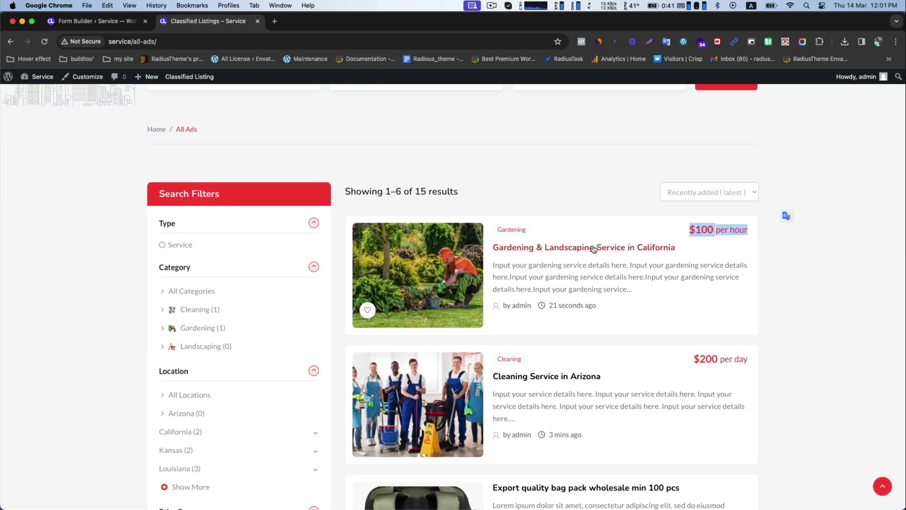